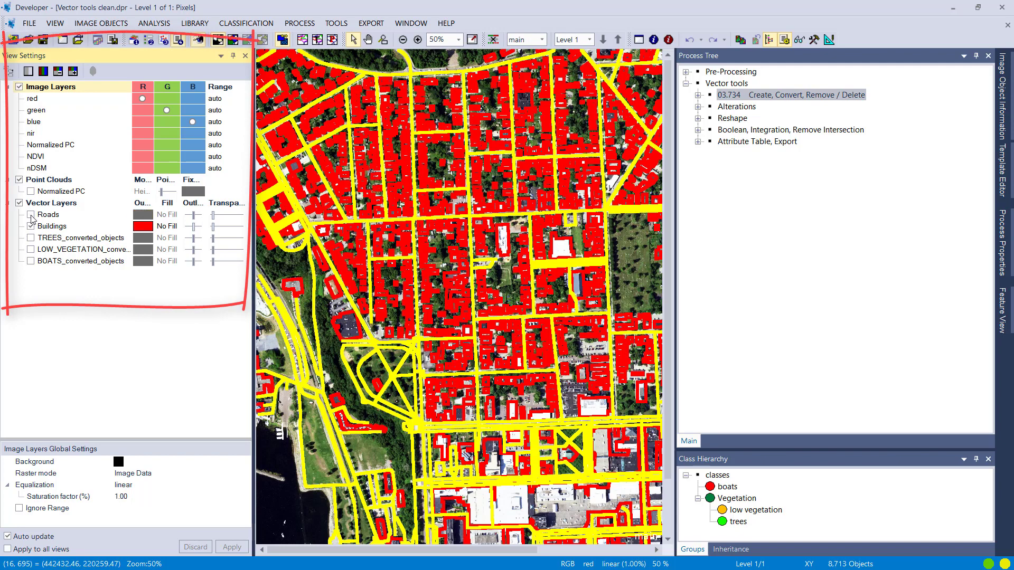
Hide the Roads and Buildings vector layers and briefly preview the trees, low vegetation and boats converted layers one at a time.
left_click(31, 226)
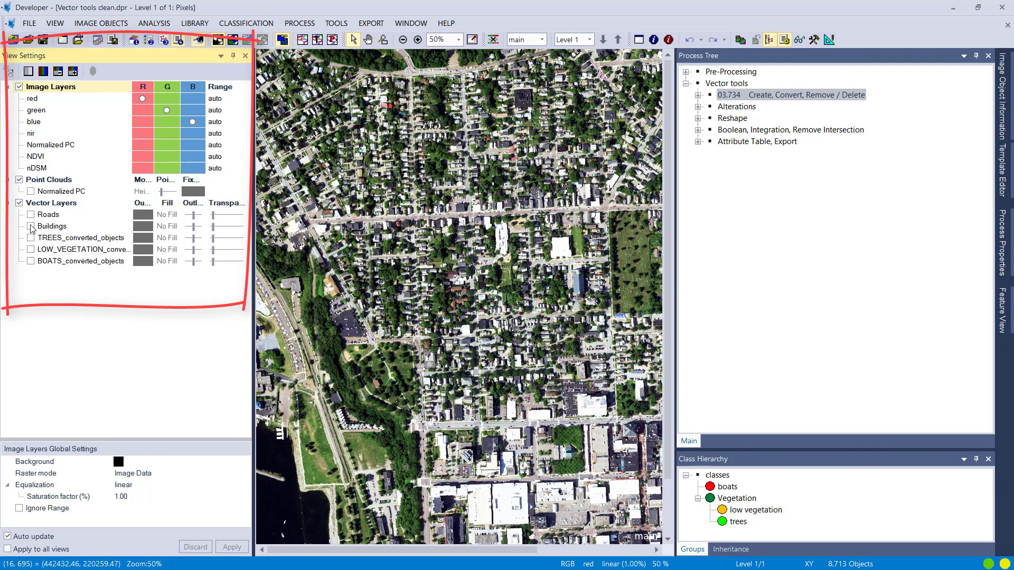
left_click(30, 238)
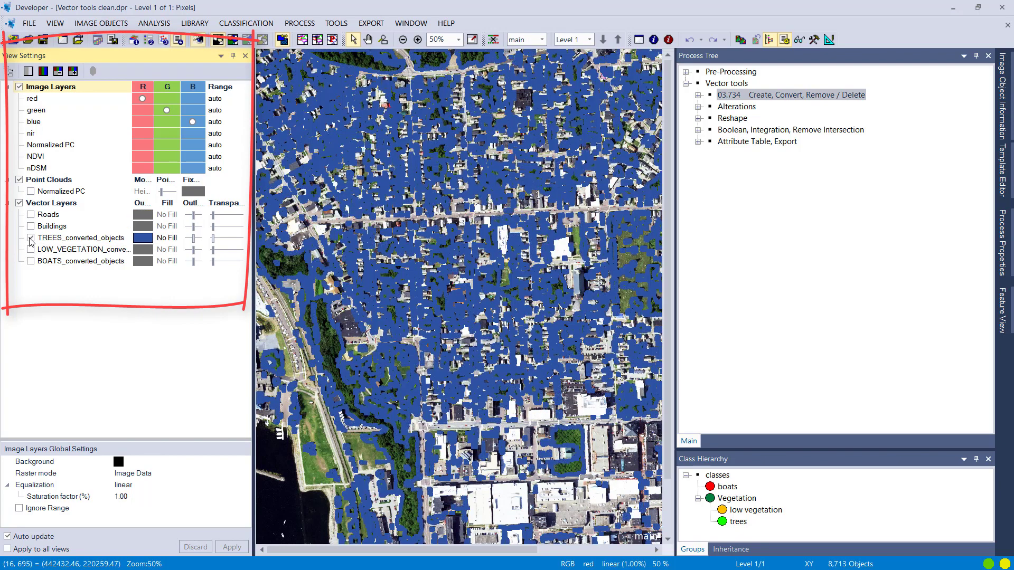
left_click(31, 238)
left_click(30, 249)
left_click(31, 250)
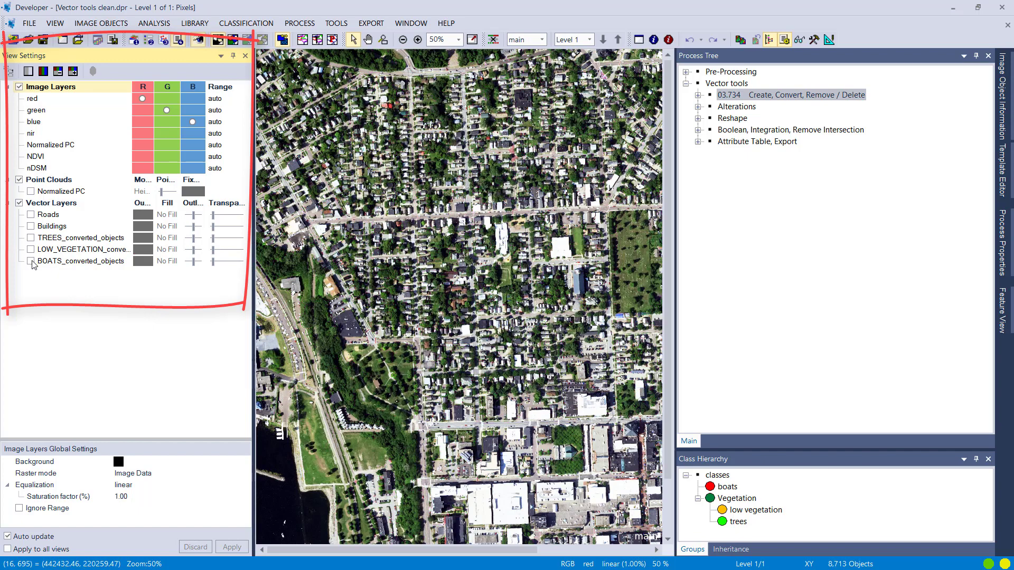
left_click(31, 261)
left_click(32, 262)
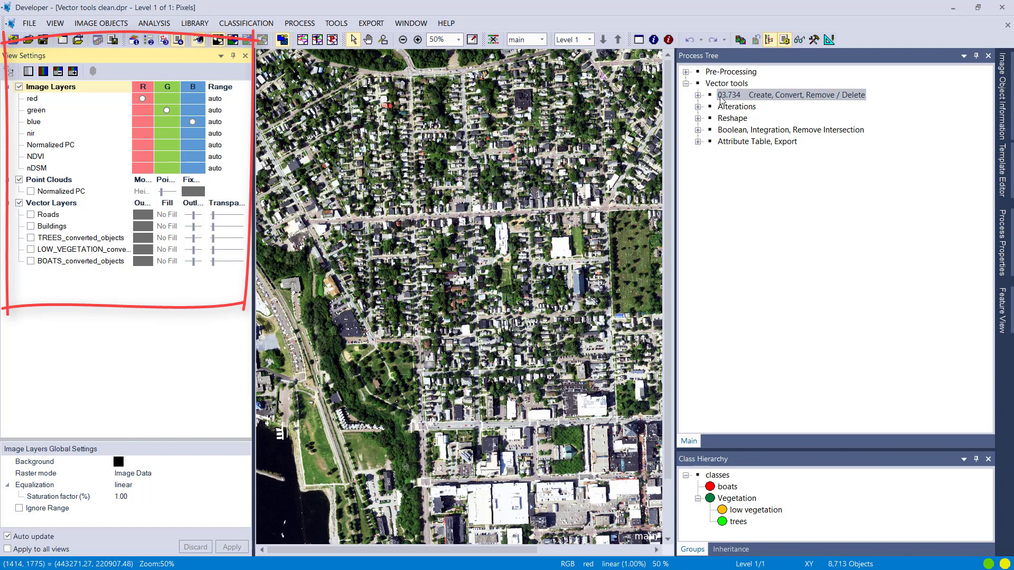
Look through the contents of the Create, Convert, Remove / Delete and Alterations process groups under Vector tools.
left_click(698, 95)
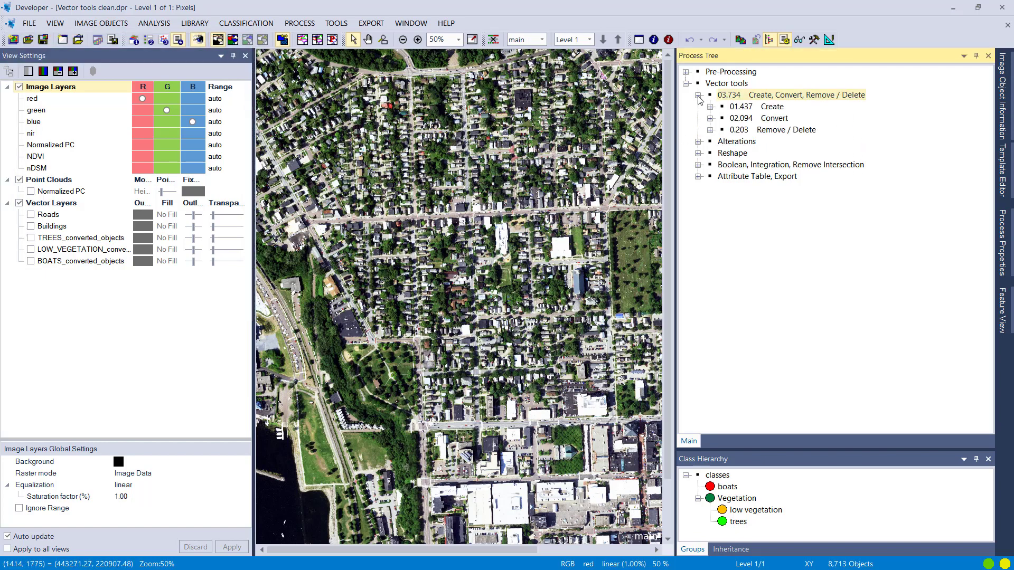
left_click(697, 96)
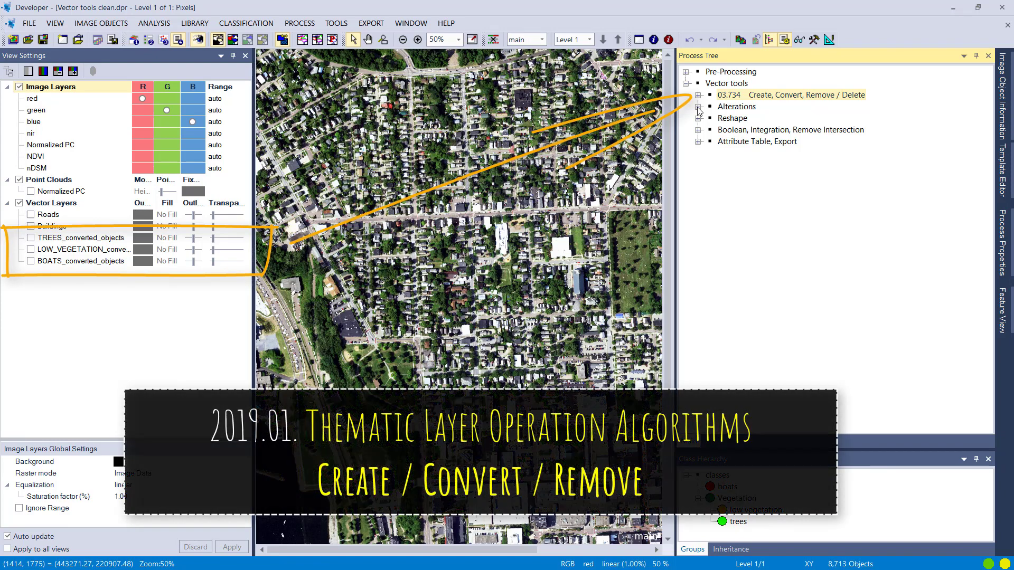
left_click(697, 106)
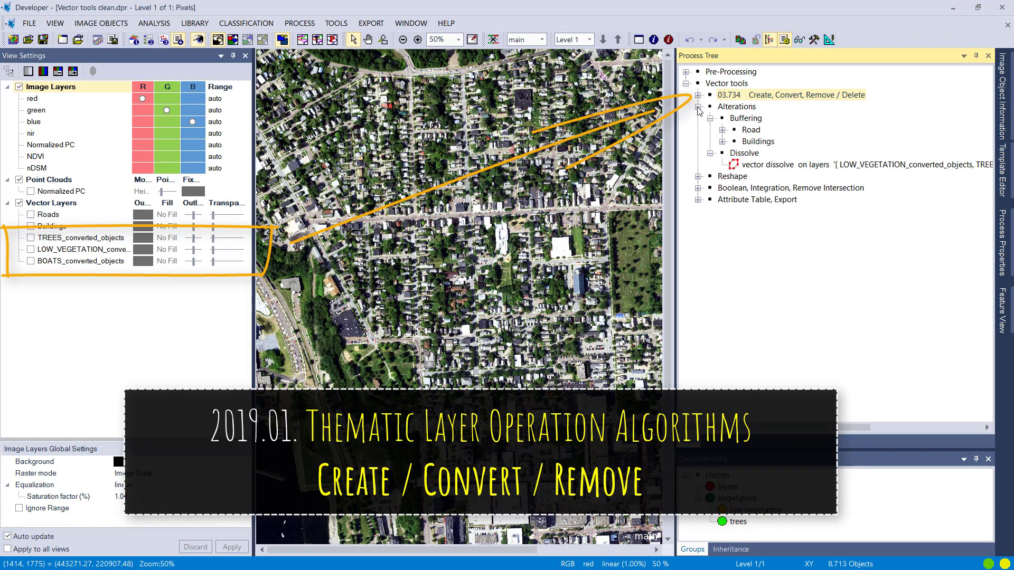
left_click(710, 154)
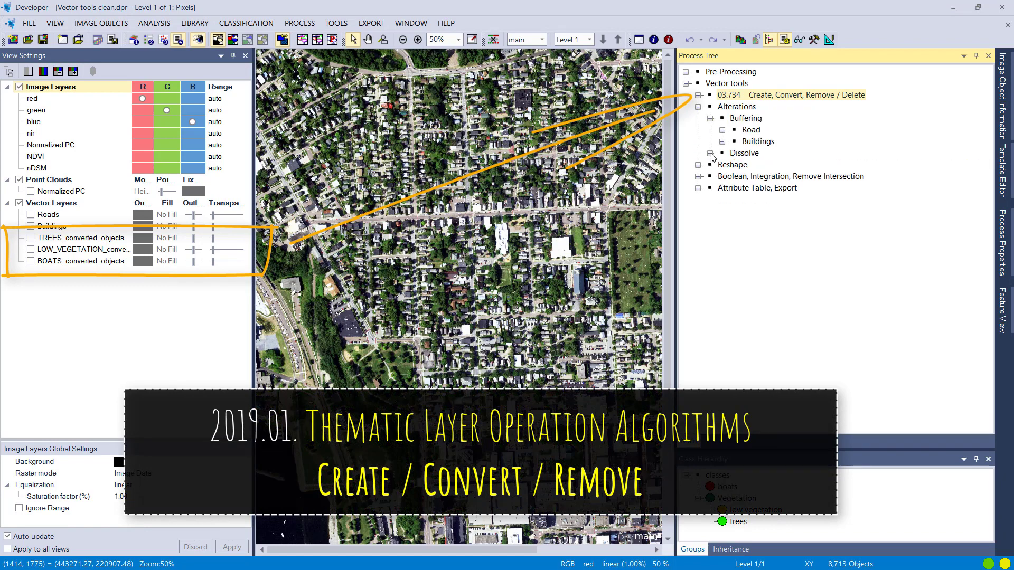
left_click(698, 107)
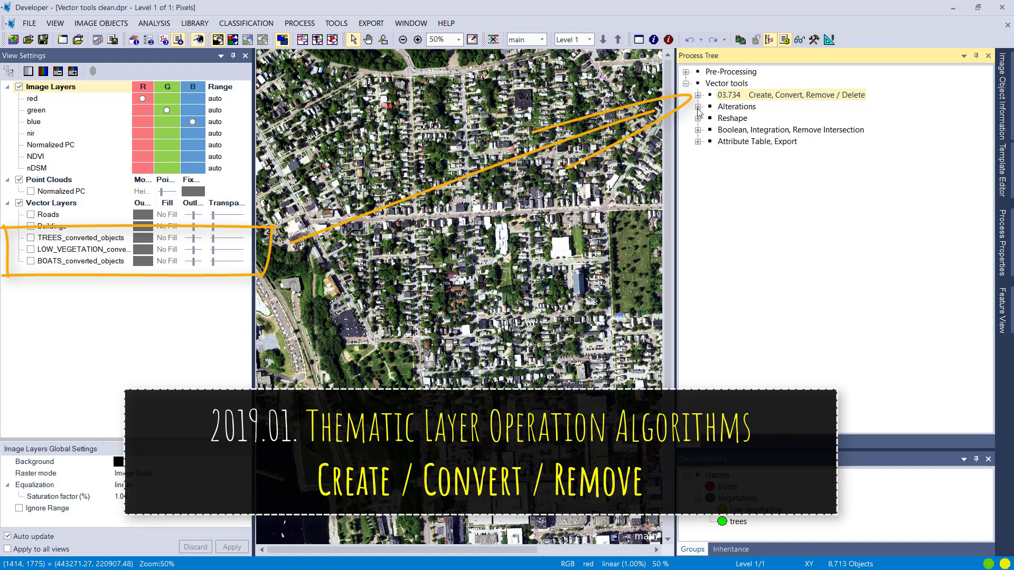
left_click(697, 107)
left_click(710, 118)
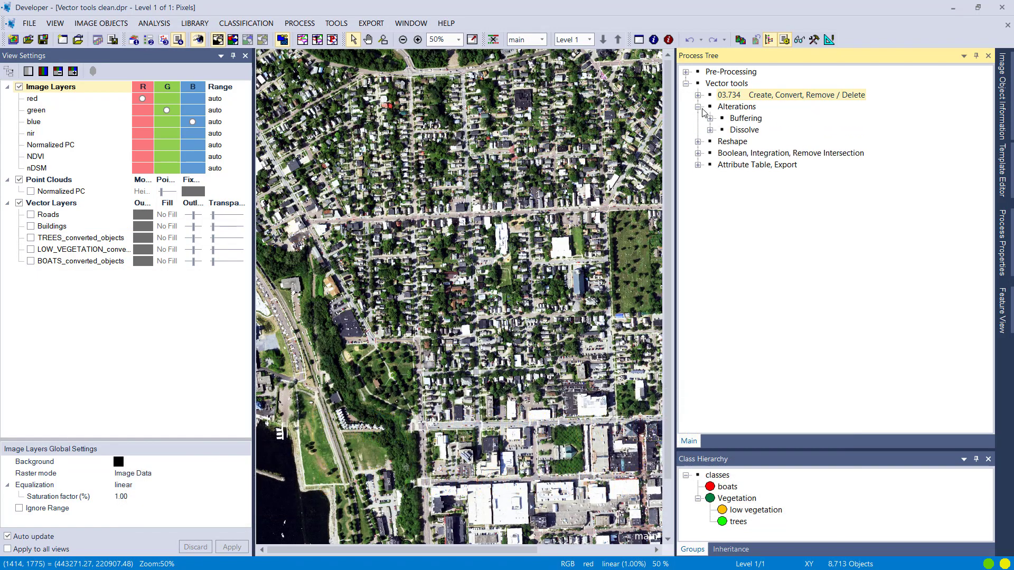
left_click(697, 106)
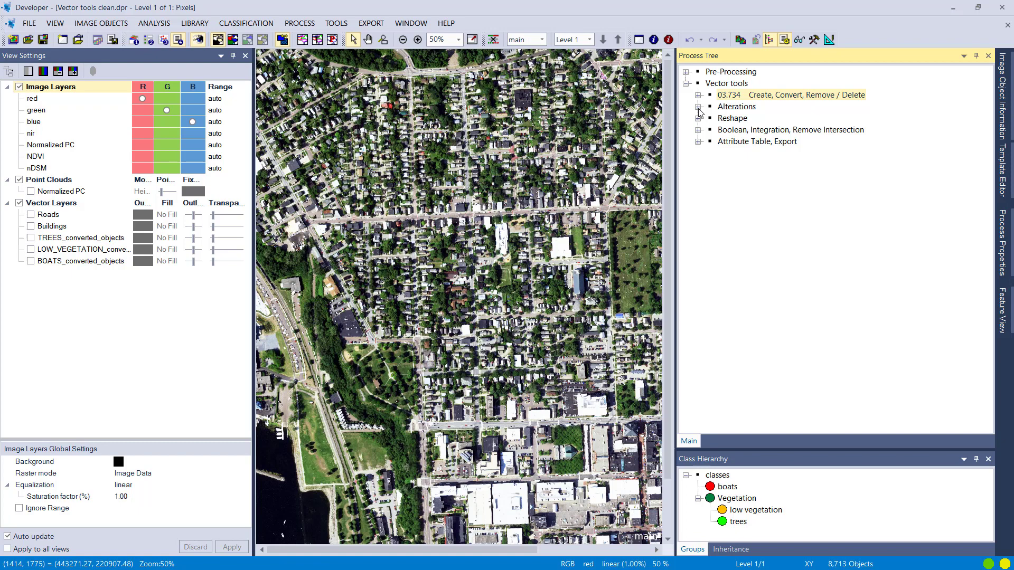
Expand the Alterations group down to the Road buffering processes.
left_click(698, 107)
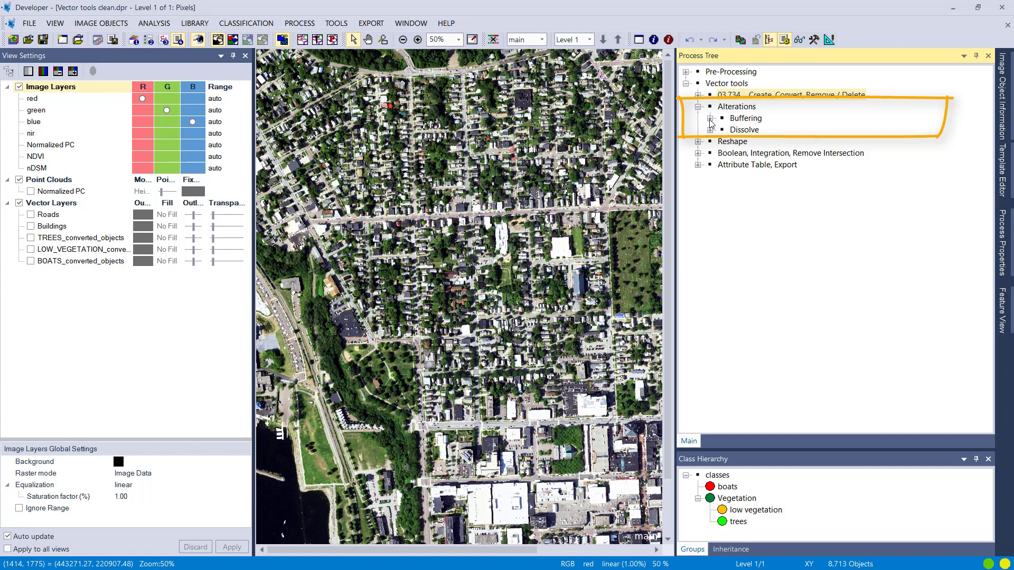
left_click(710, 119)
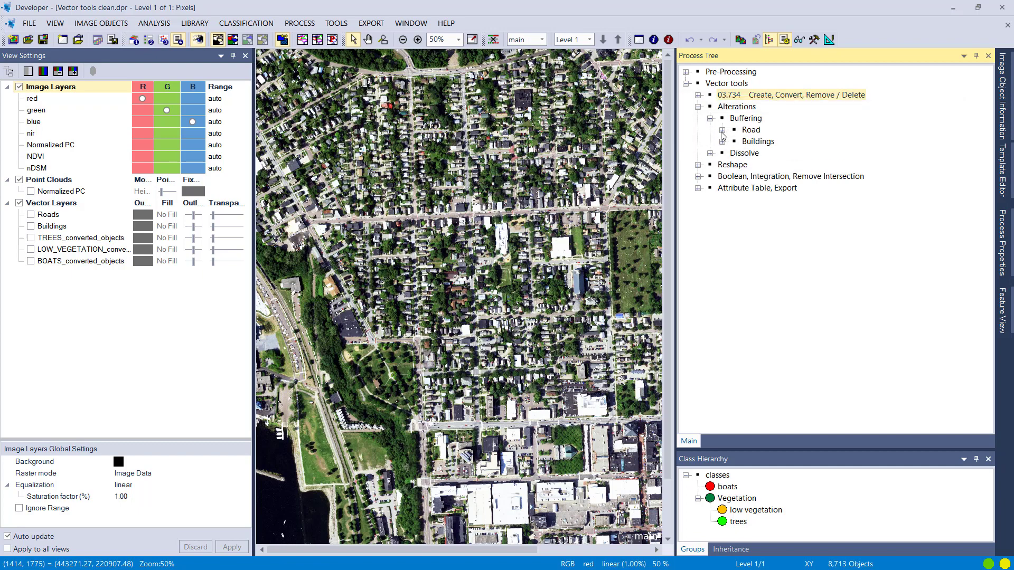
left_click(722, 130)
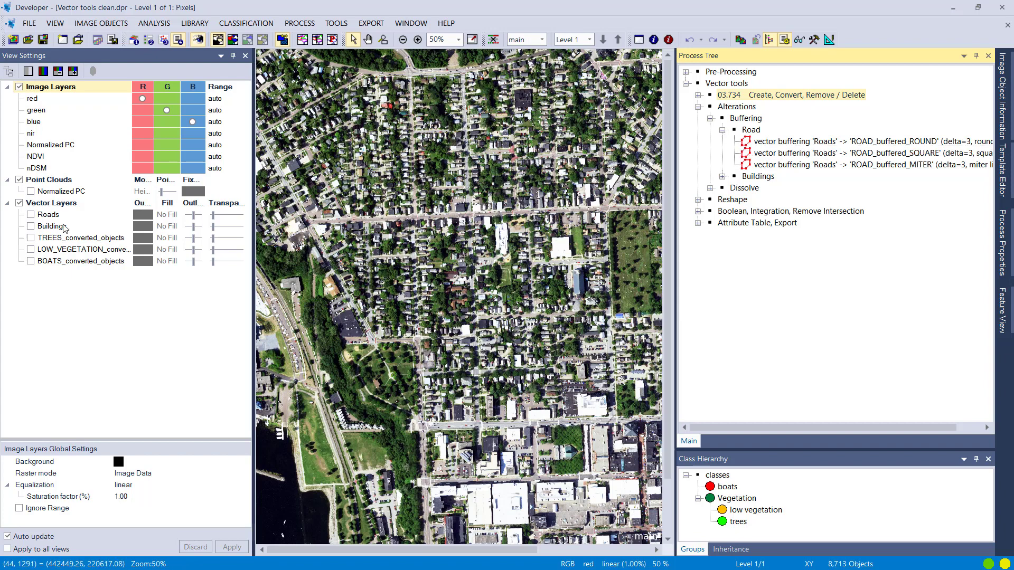
Display the Roads vector layer over the aerial image.
left_click(31, 215)
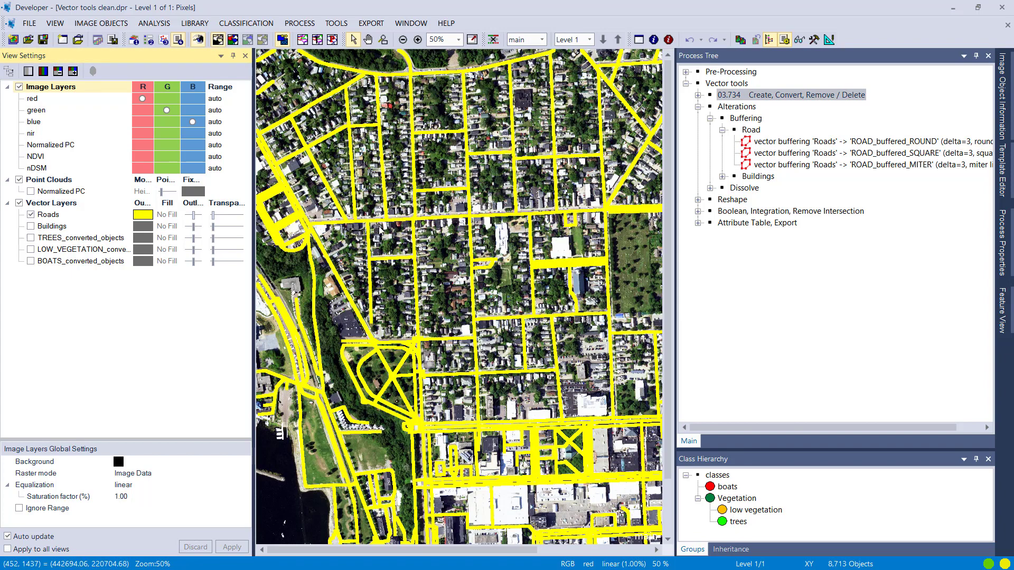
scroll(387, 226, "up", 2)
left_click_drag(429, 213, 528, 344)
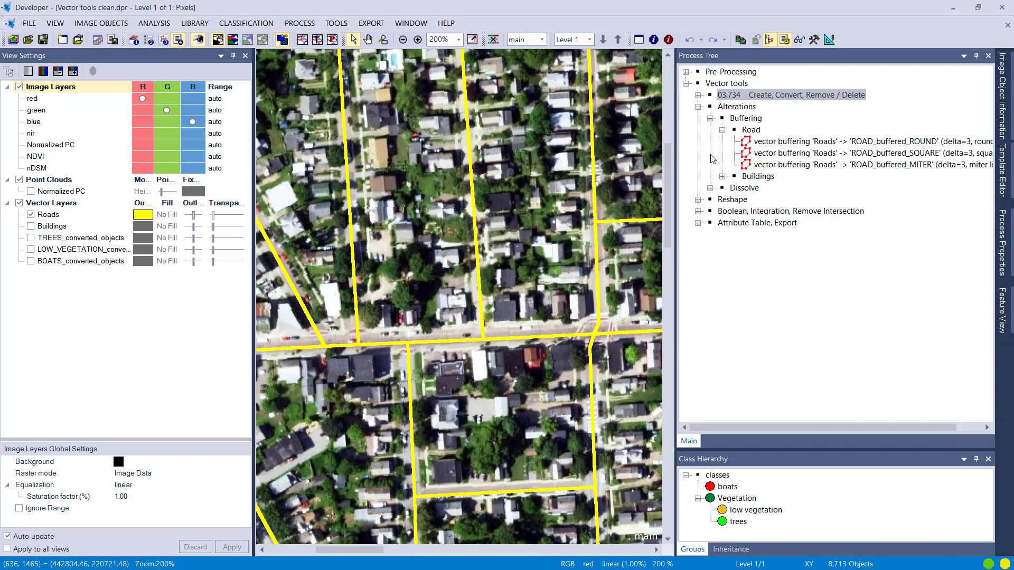
Review the parameters of the Round vector buffering process for Roads and execute it with offset distance 3 into ROAD_buffered_ROUND.
double_click(746, 143)
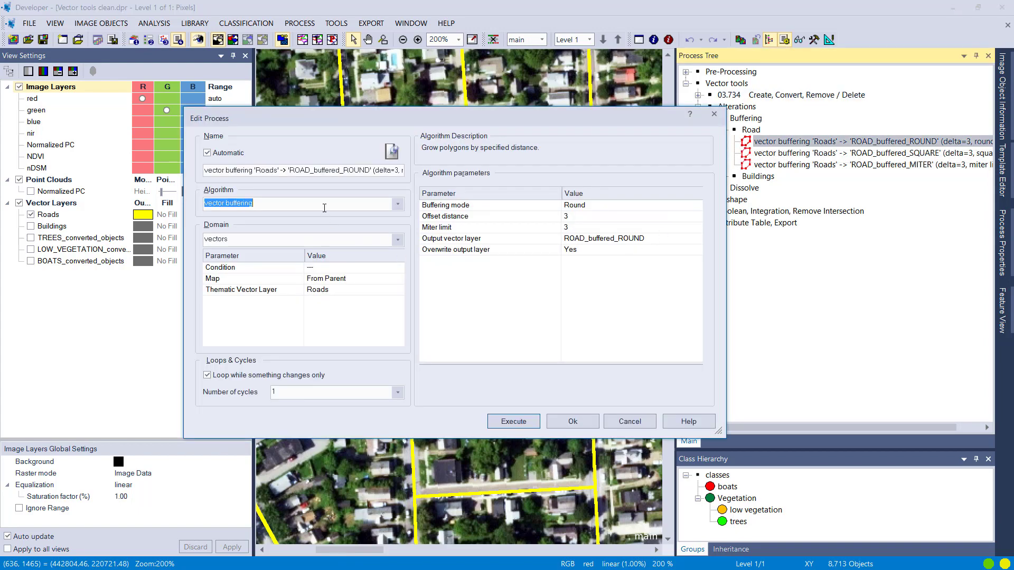
left_click(324, 207)
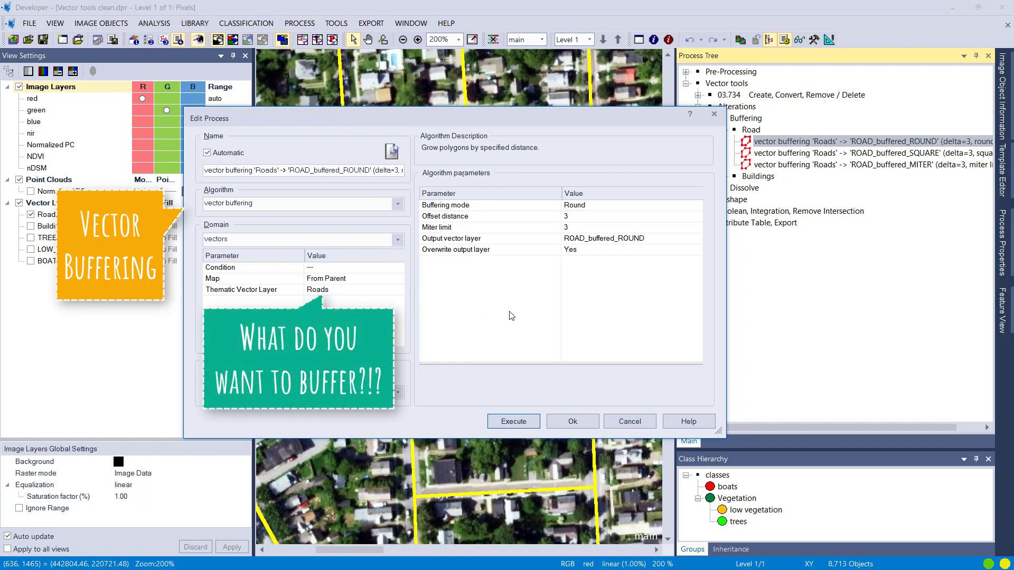
left_click(698, 206)
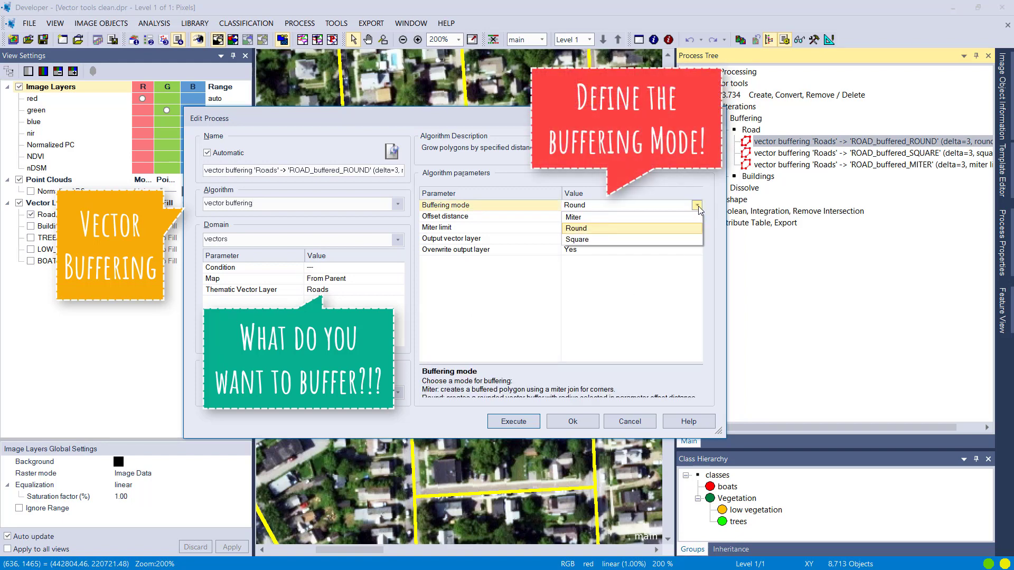
left_click(698, 206)
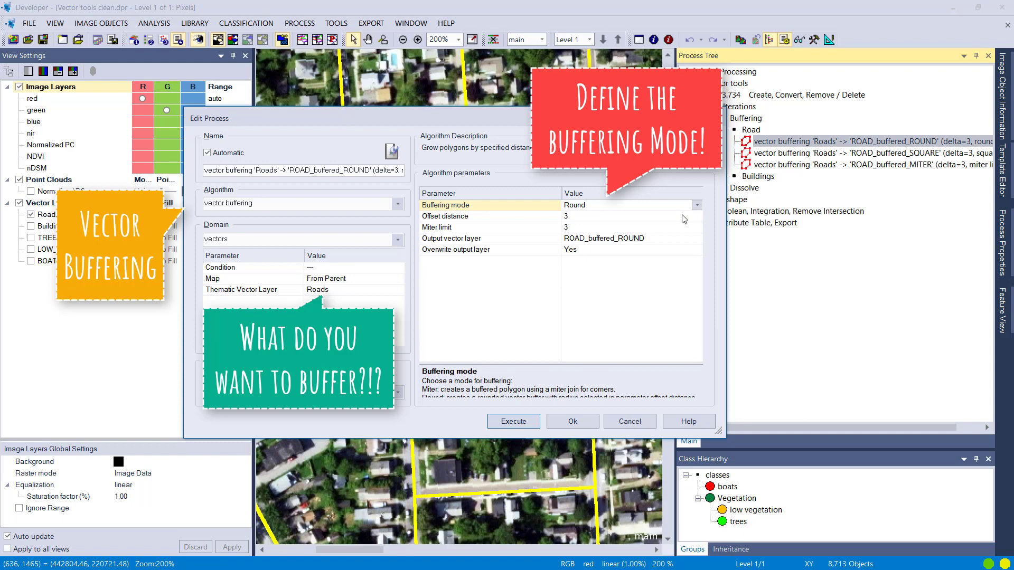
left_click(682, 217)
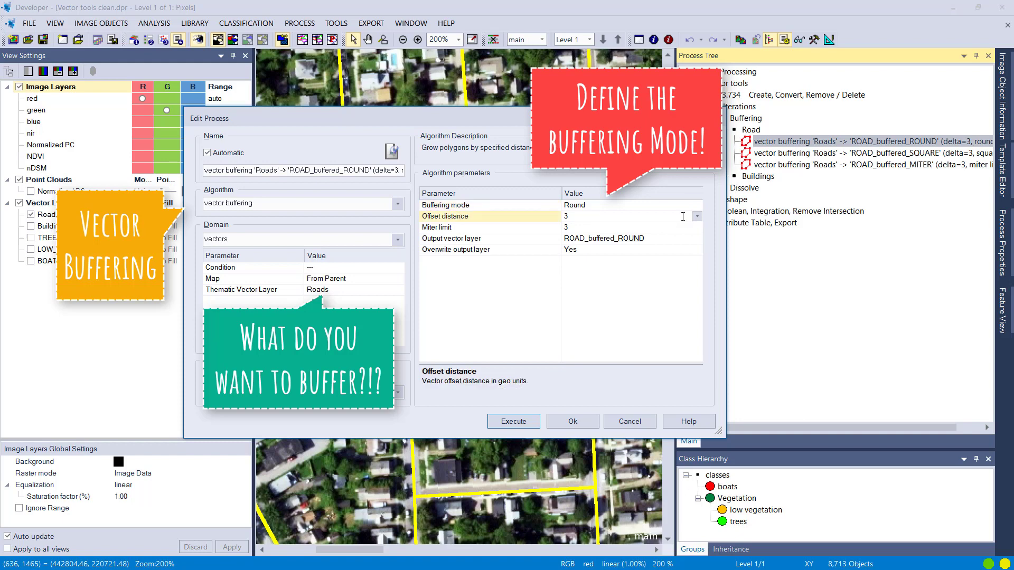
left_click(676, 249)
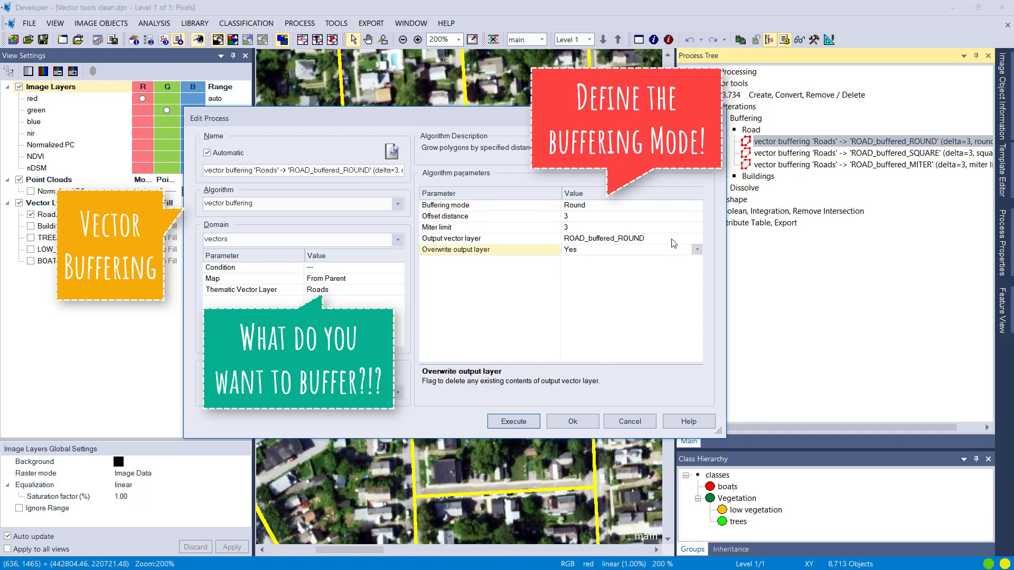
left_click(674, 239)
left_click(672, 238)
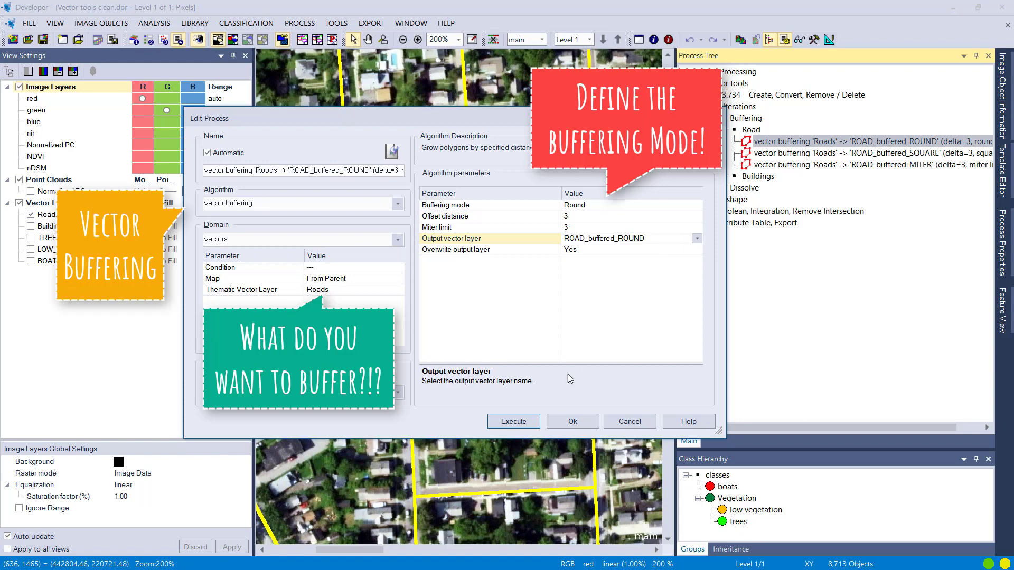
left_click(513, 421)
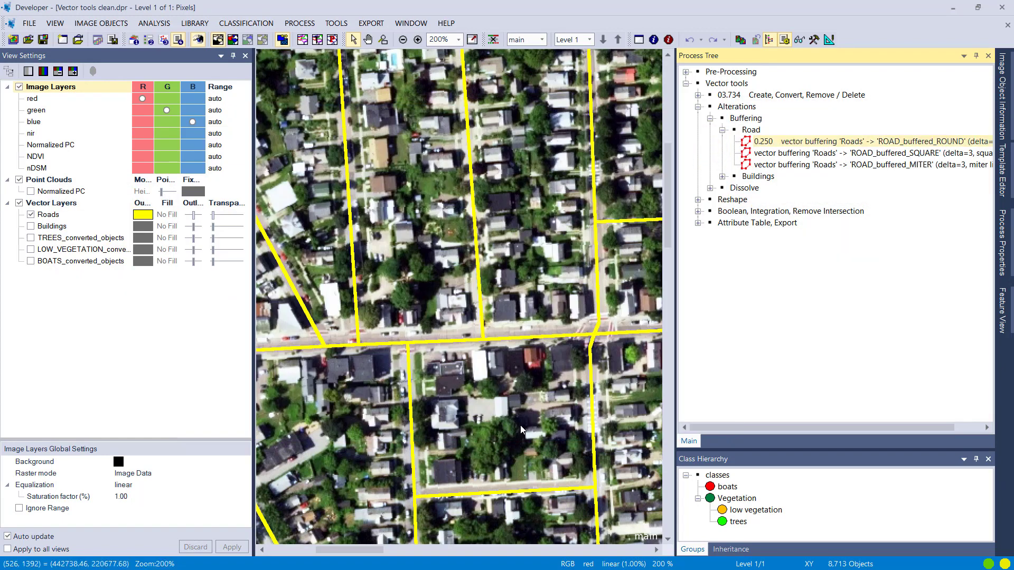
Display the ROAD_buffered_ROUND vector layer with a cyan fill and a black outline.
left_click(31, 273)
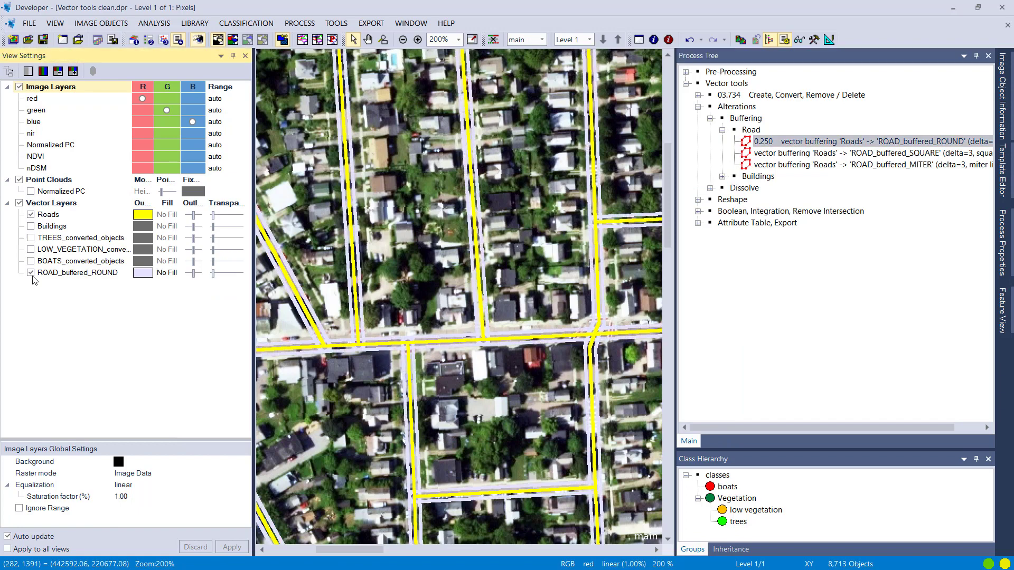
left_click(166, 274)
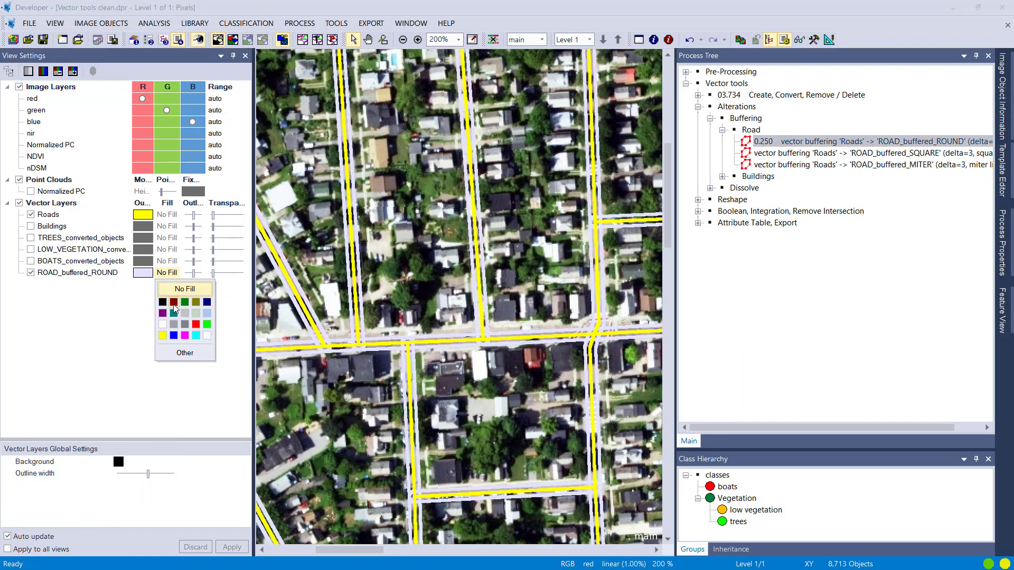
left_click(196, 335)
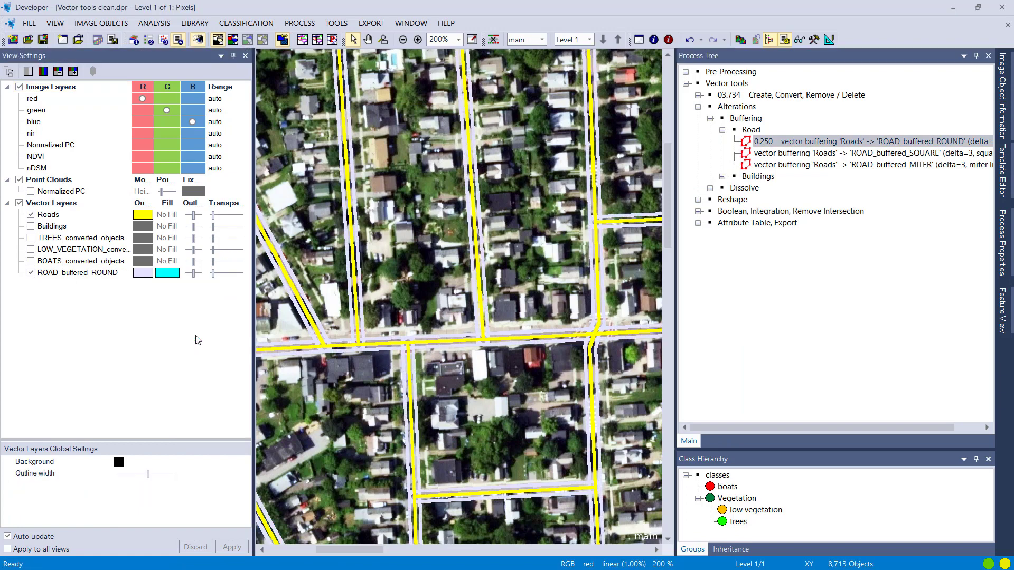
left_click(143, 273)
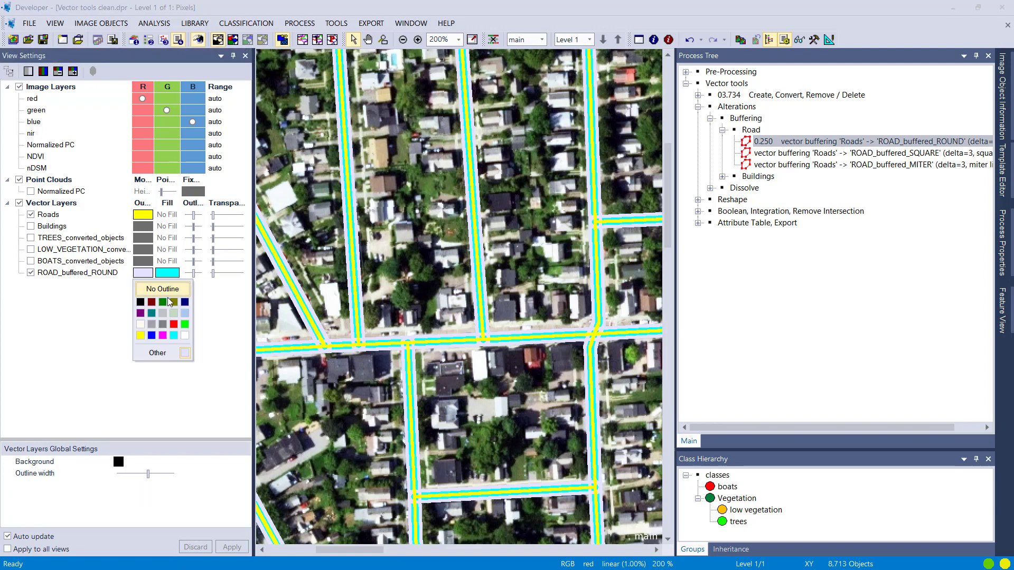
left_click(141, 302)
Set the offset distance of the ROAD_buffered_ROUND buffering process to 10 and execute it again.
scroll(353, 341, "up", 2)
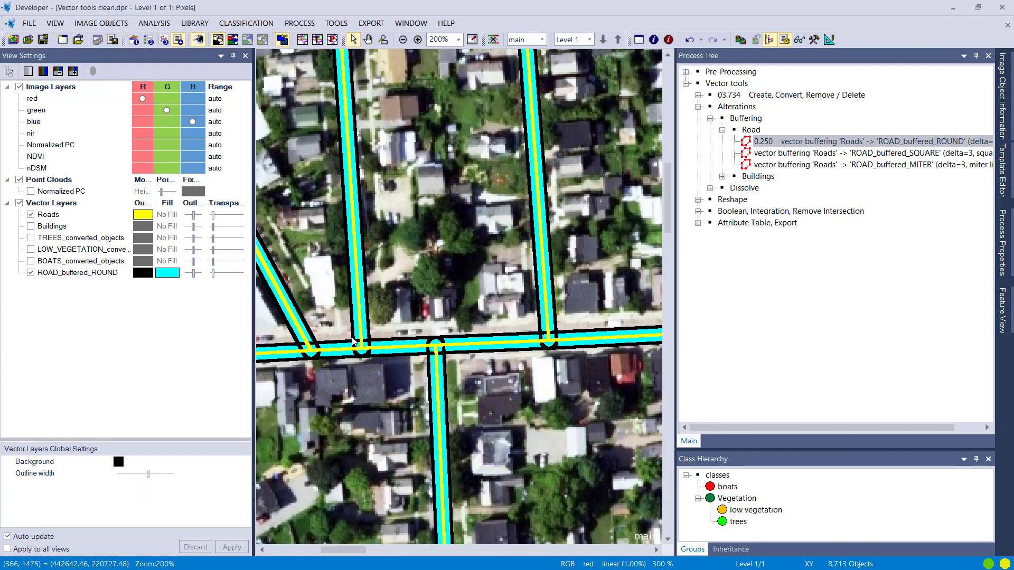
left_click_drag(523, 305, 212, 468)
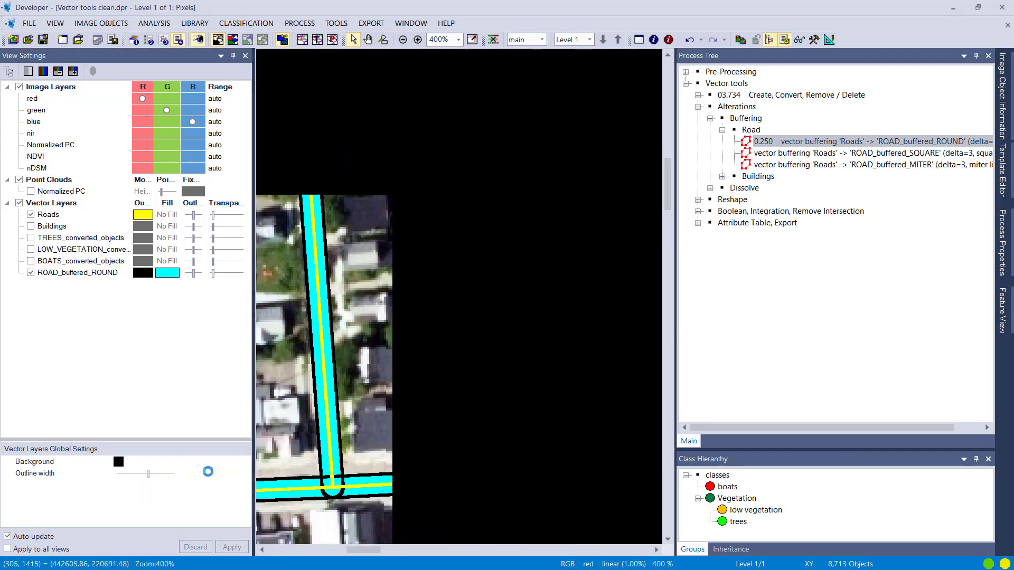
left_click_drag(553, 407, 462, 306)
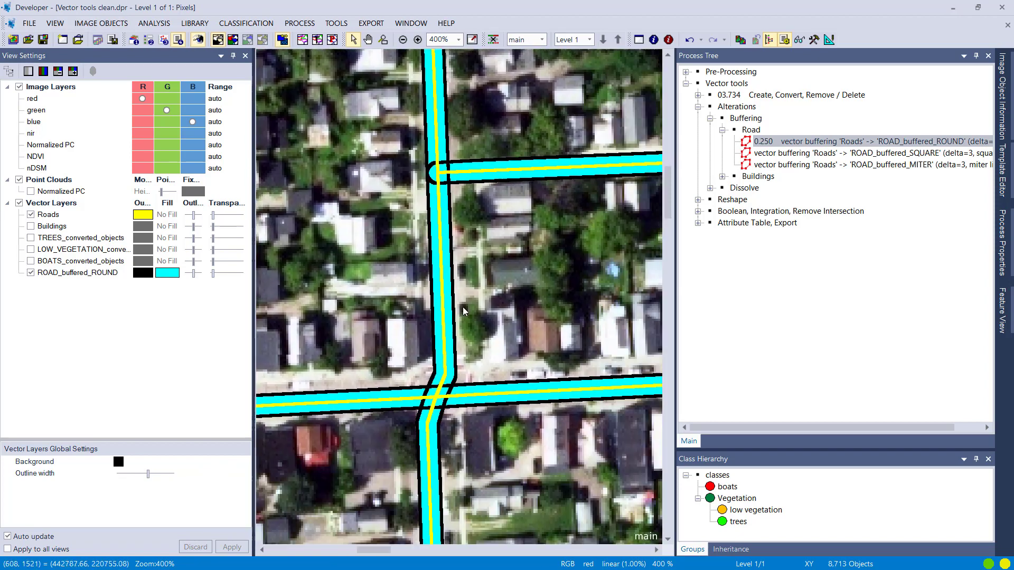
left_click_drag(502, 346, 452, 317)
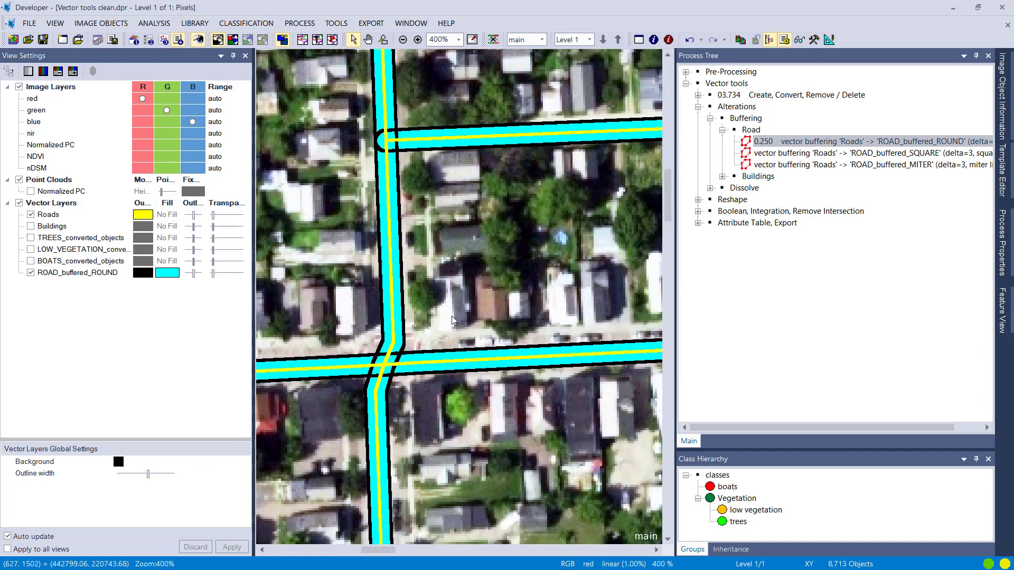
double_click(813, 141)
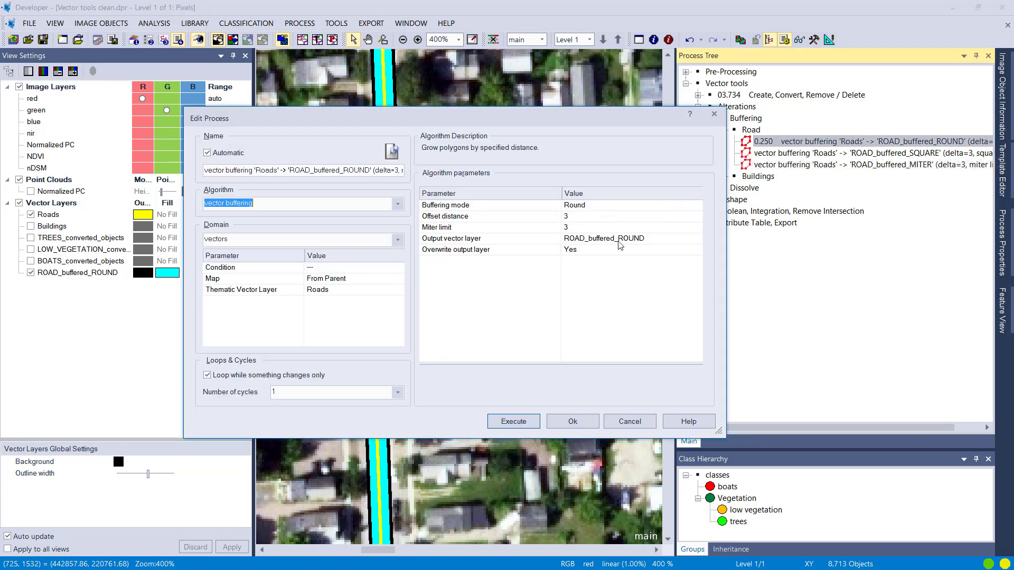
left_click(581, 218)
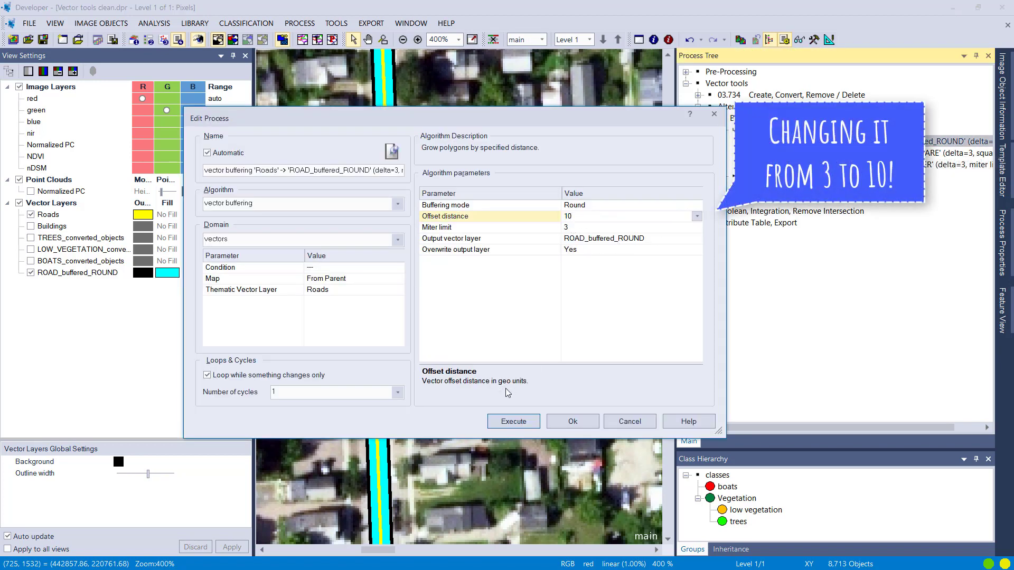
left_click(513, 422)
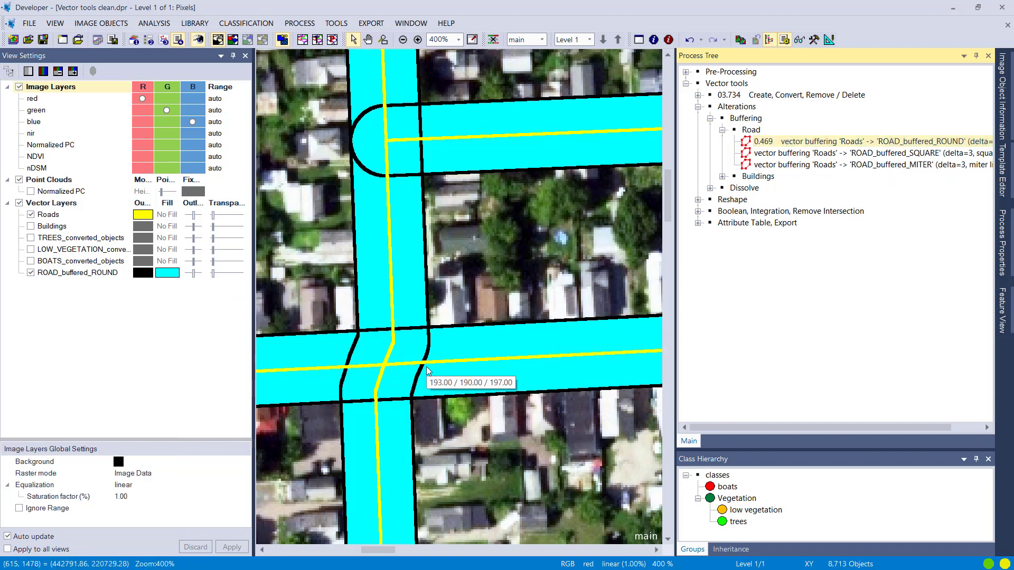
Make the ROAD_buffered_ROUND layer semi-transparent and change its fill to white.
left_click_drag(213, 273, 223, 279)
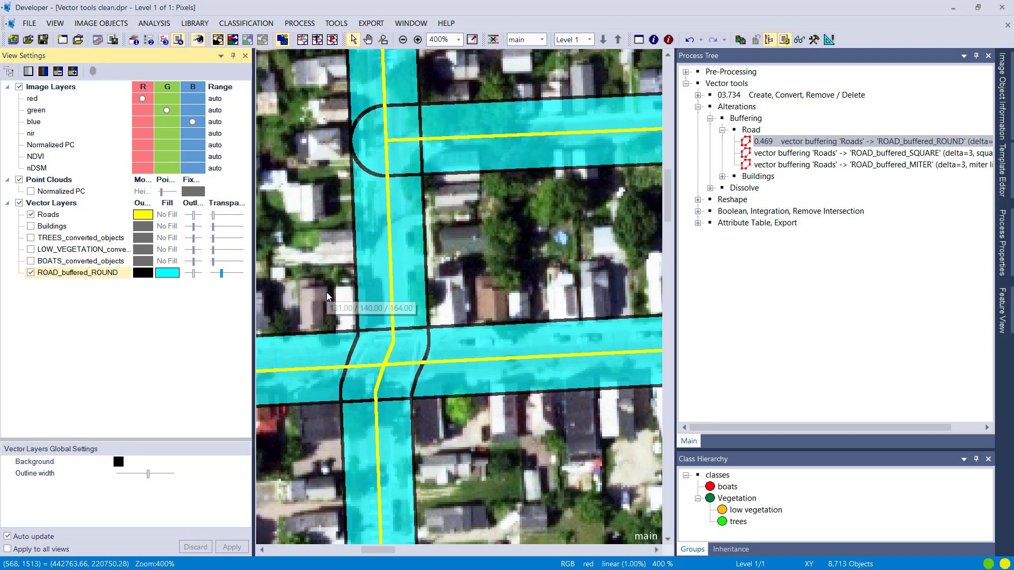
left_click(165, 276)
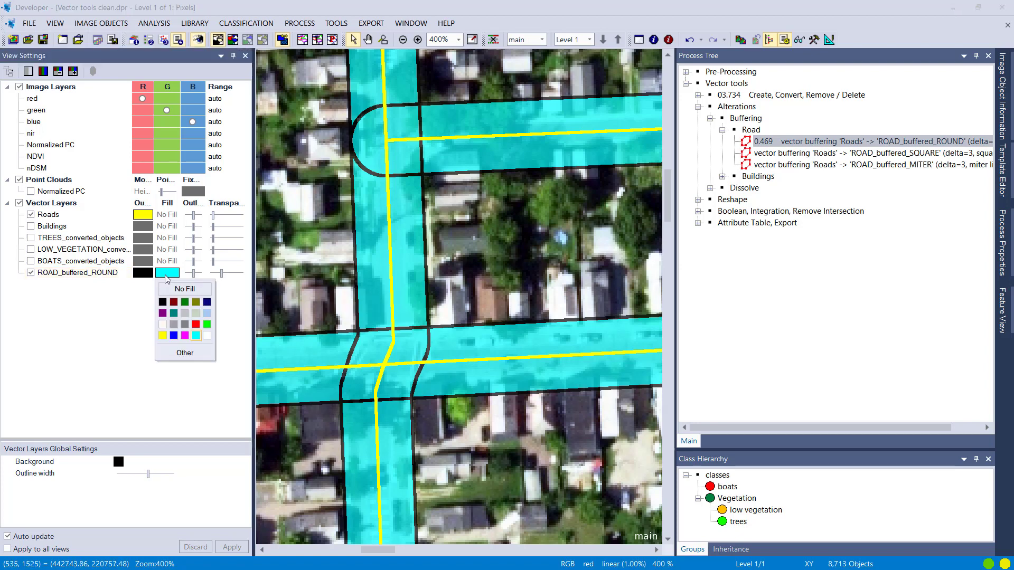
left_click(197, 328)
left_click_drag(391, 290, 448, 436)
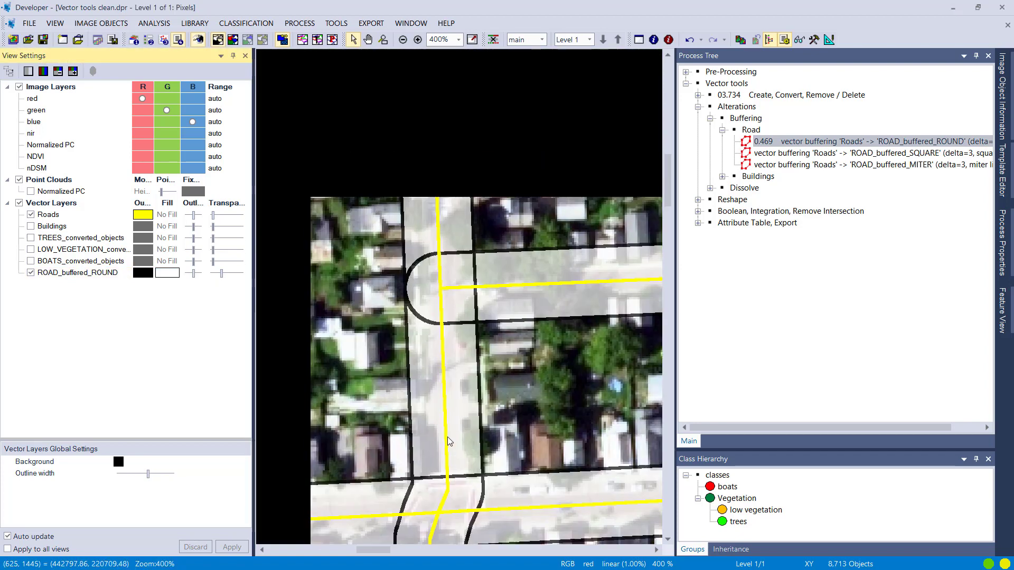
scroll(451, 301, "down", 1)
left_click_drag(359, 343, 509, 309)
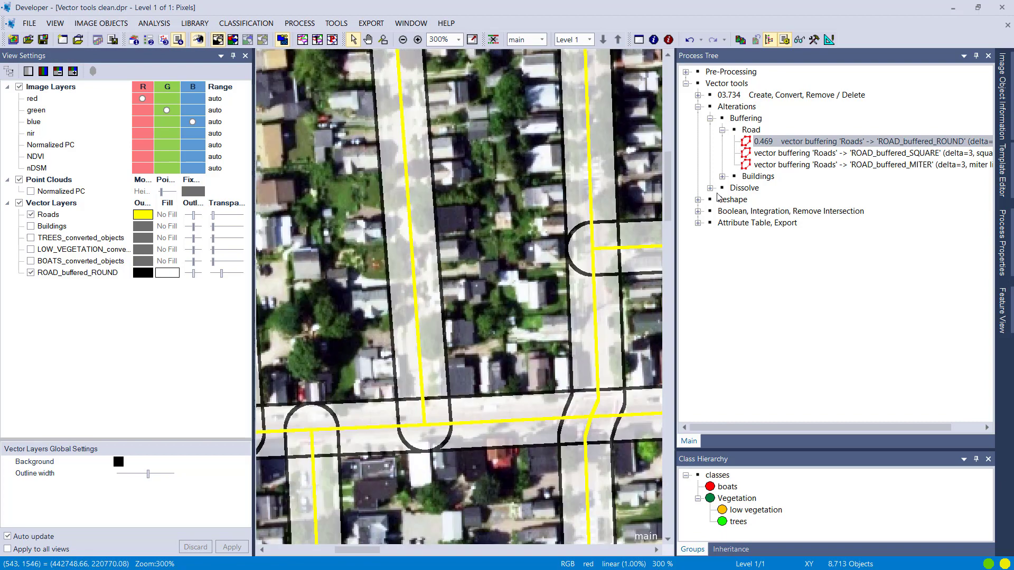
Review the Square buffering mode of the Roads vector buffering process and execute it with offset distance 3 into ROAD_buffered_SQUARE.
double_click(766, 153)
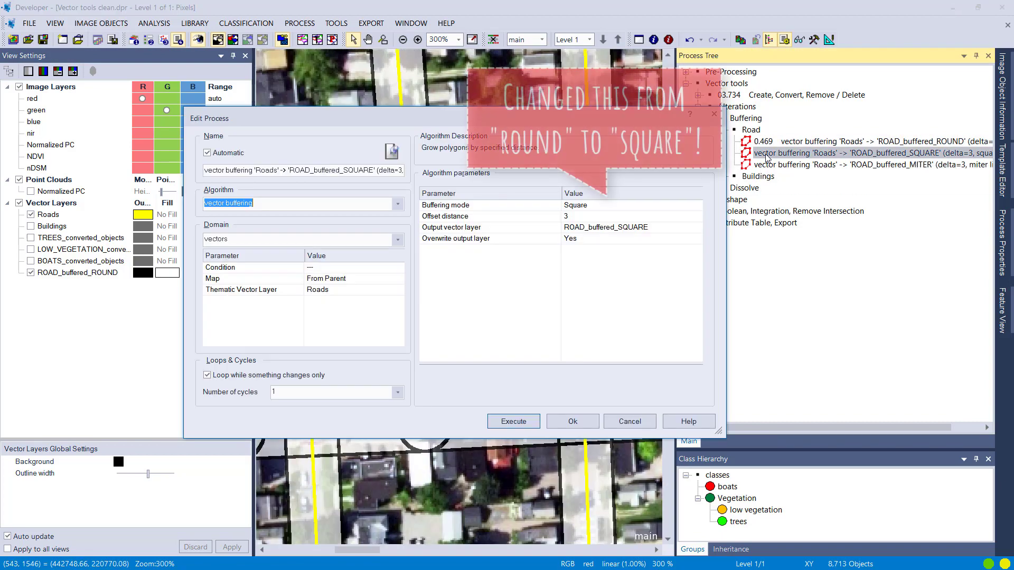
left_click(651, 206)
left_click(697, 207)
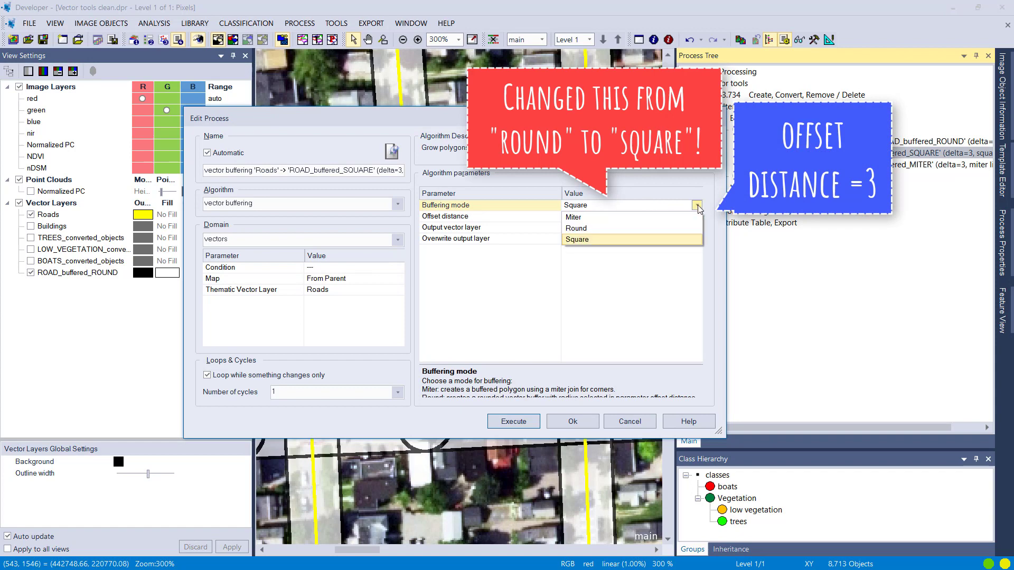
left_click(698, 207)
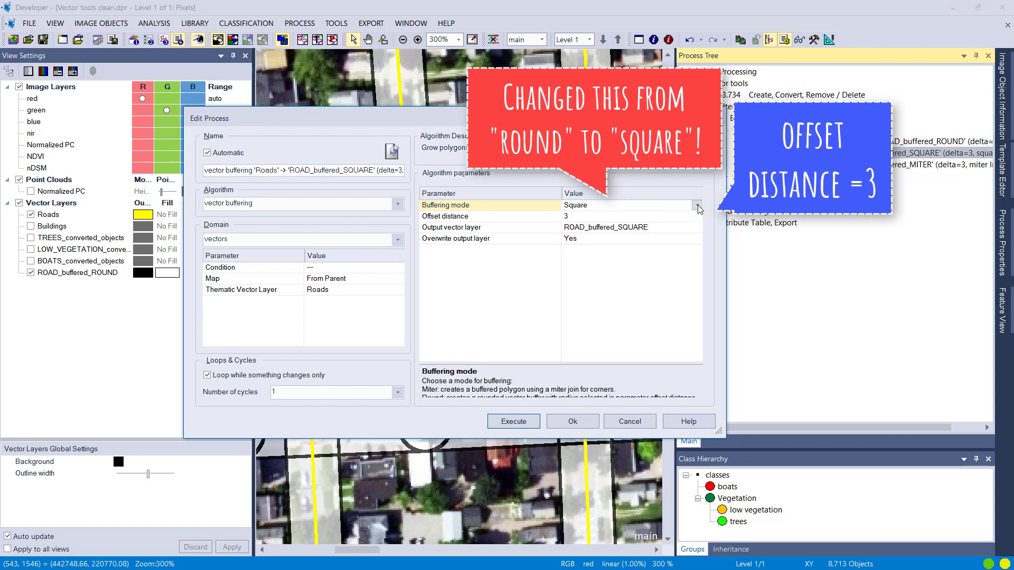
left_click(504, 421)
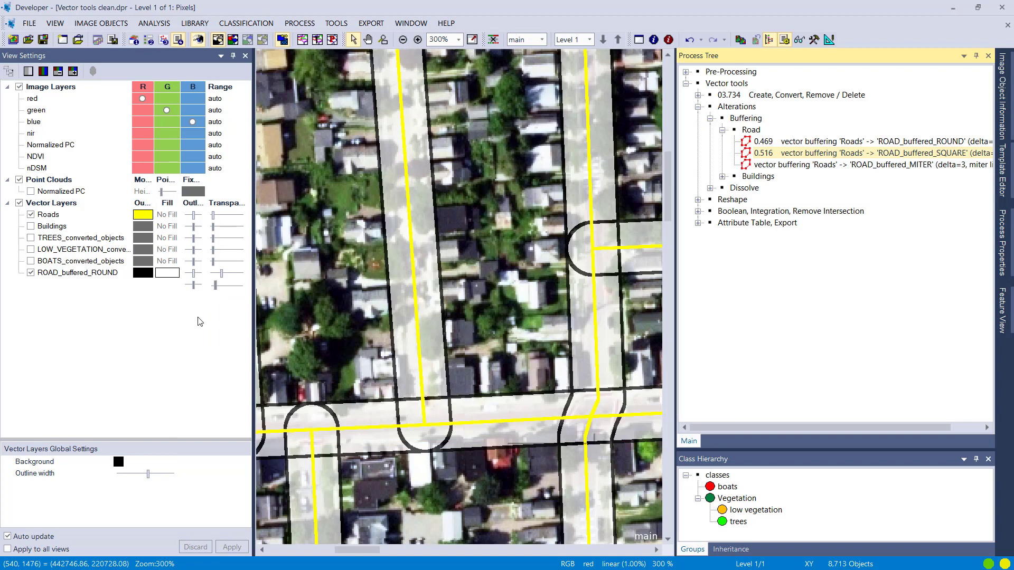
Display the ROAD_buffered_SQUARE layer above ROAD_buffered_ROUND with a bright green fill and a black outline.
left_click(31, 285)
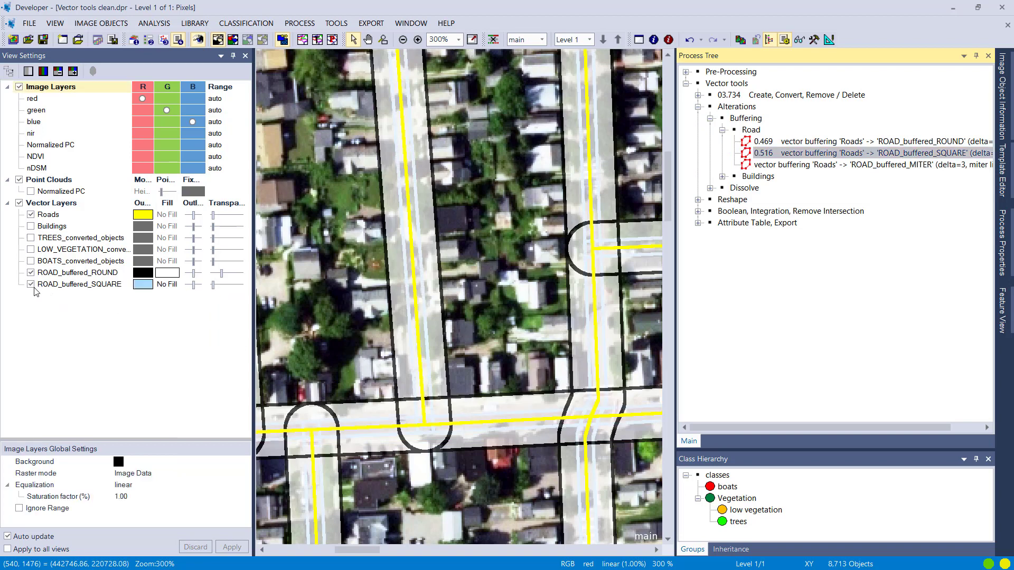
left_click_drag(108, 288, 121, 270)
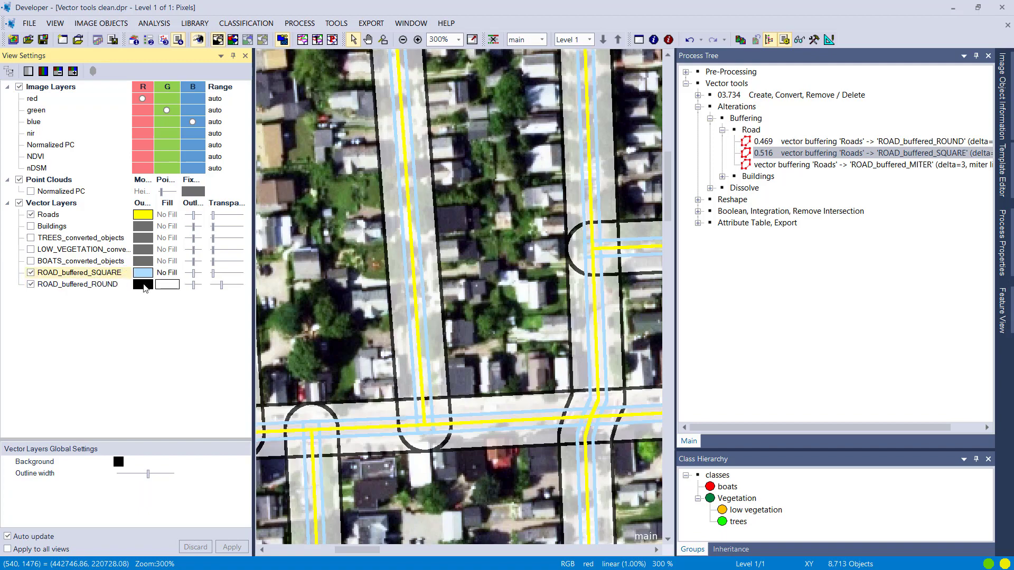
left_click(147, 273)
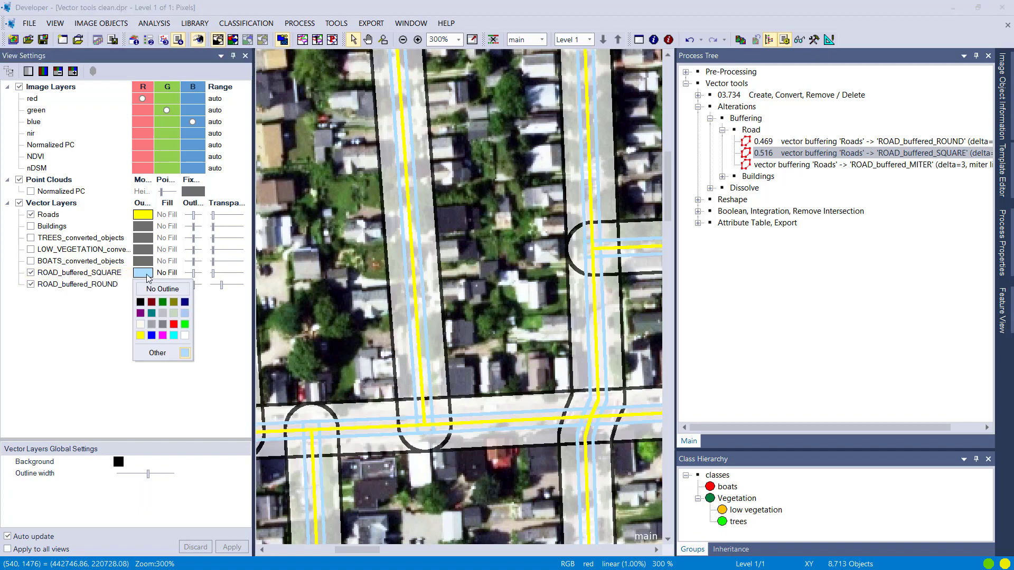
left_click(183, 322)
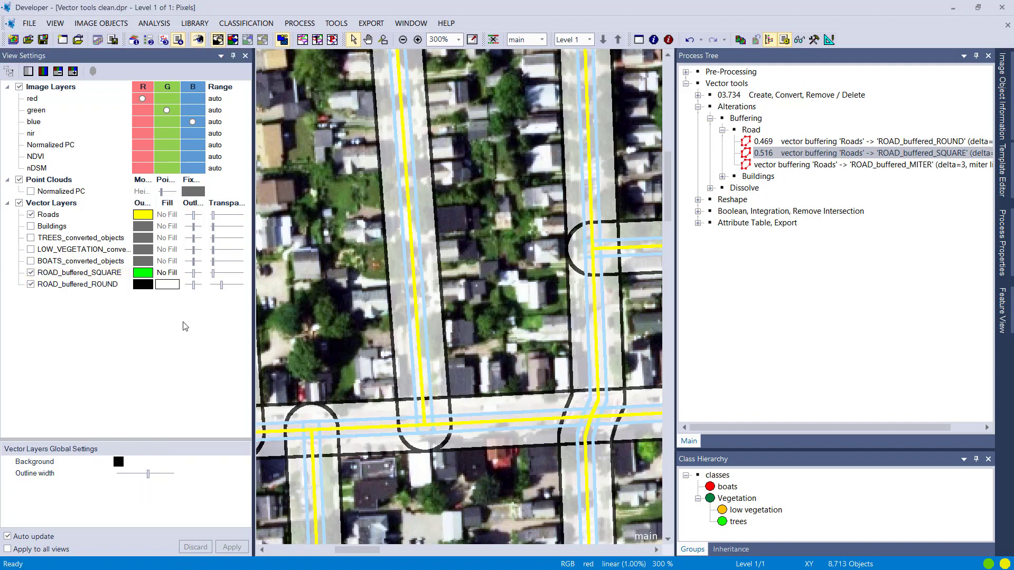
left_click(170, 274)
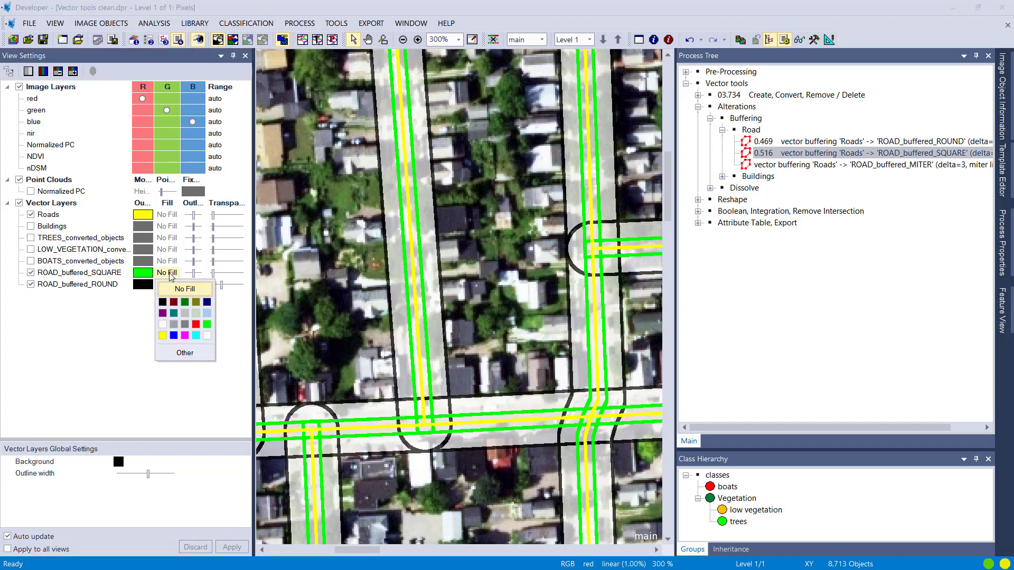
left_click(186, 309)
left_click(149, 284)
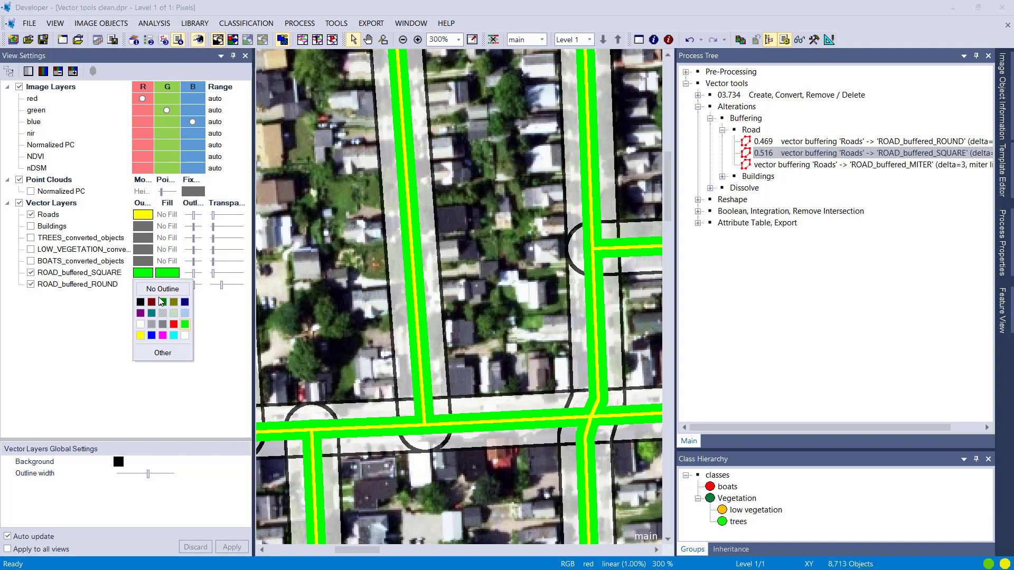
left_click(141, 302)
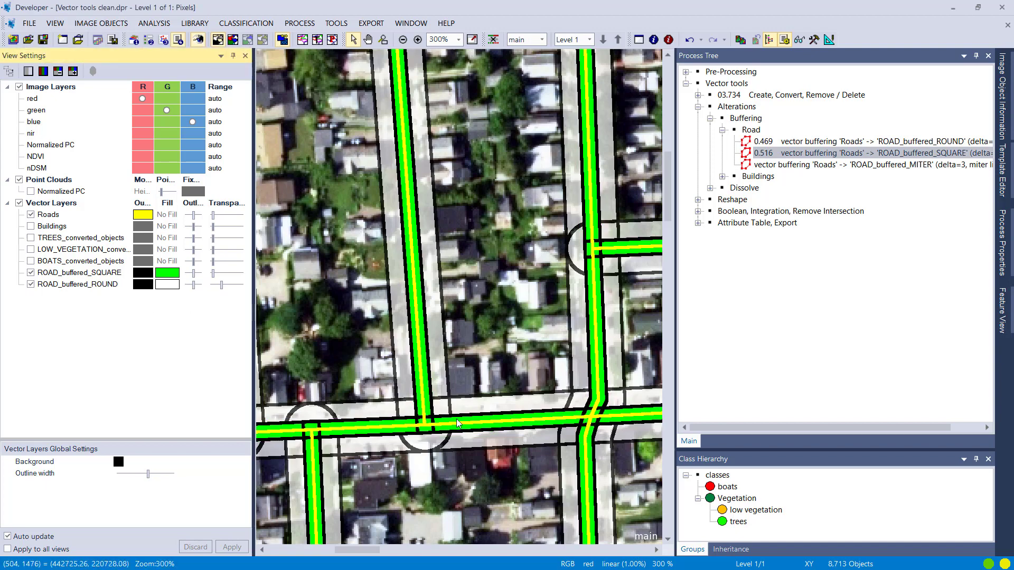
Set the offset distance of the ROAD_buffered_SQUARE buffering process to 10 and execute it again.
scroll(592, 256, "up", 2)
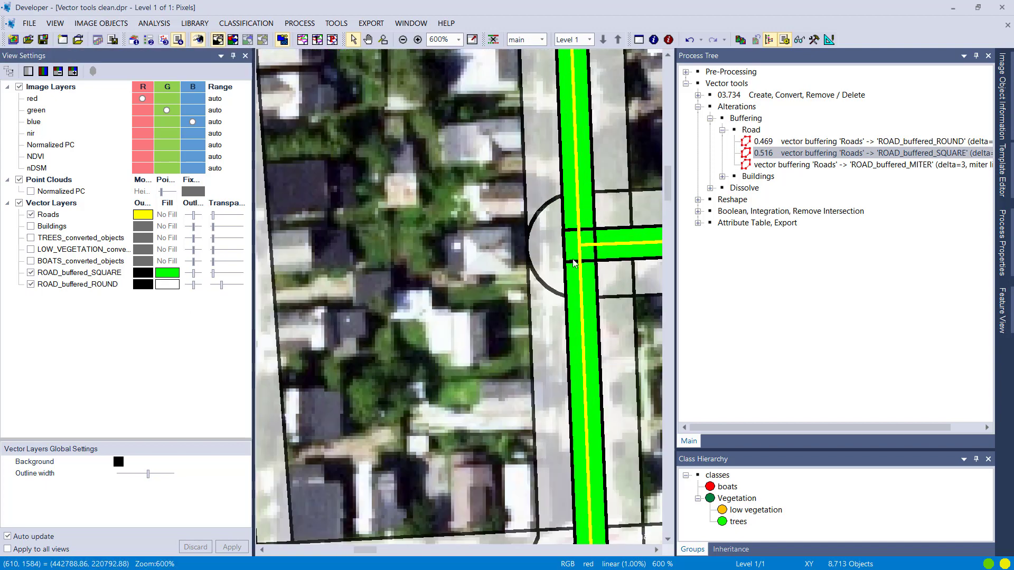
left_click_drag(572, 259, 501, 263)
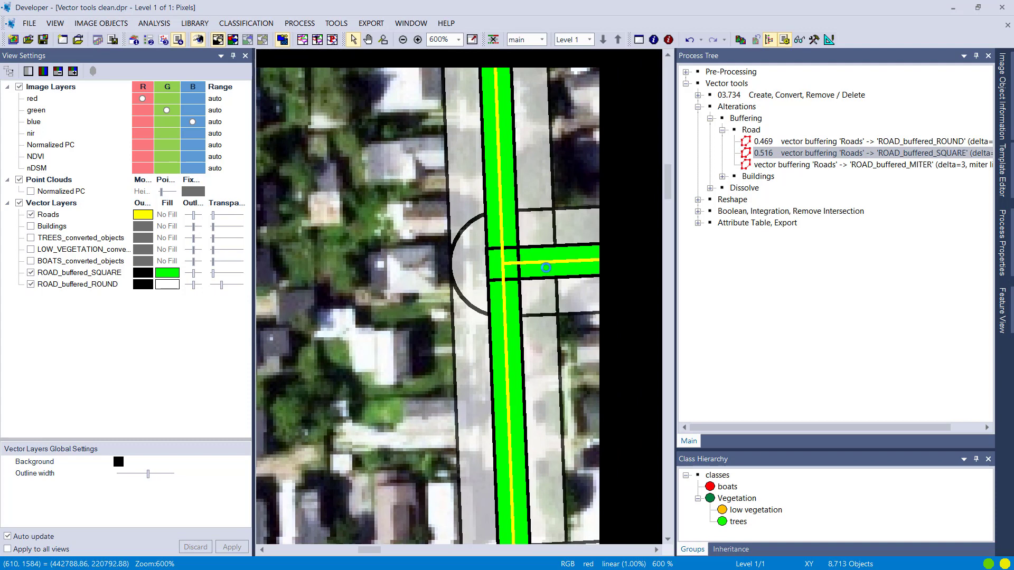
double_click(763, 153)
left_click(634, 219)
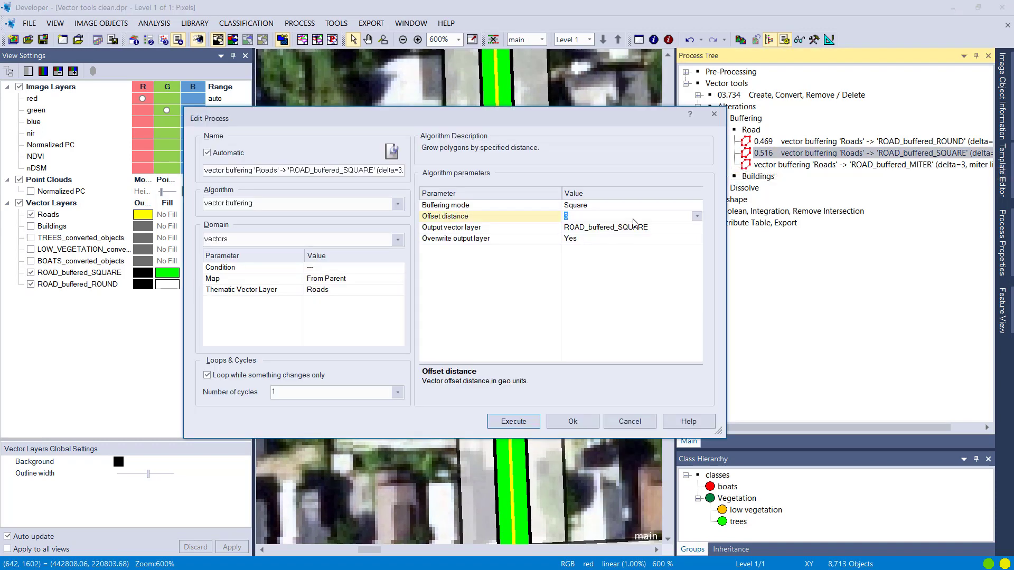
type("10")
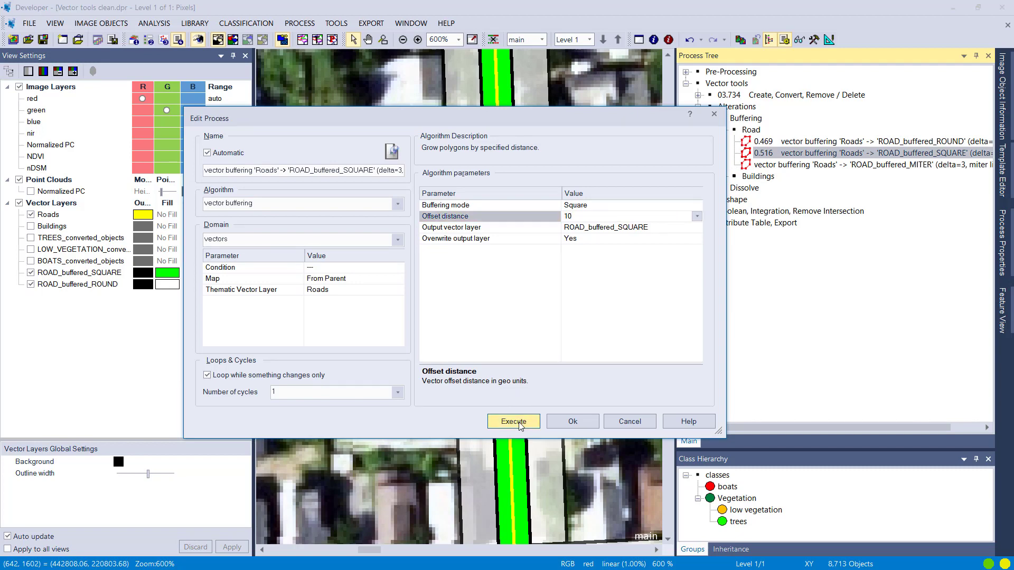
left_click(518, 422)
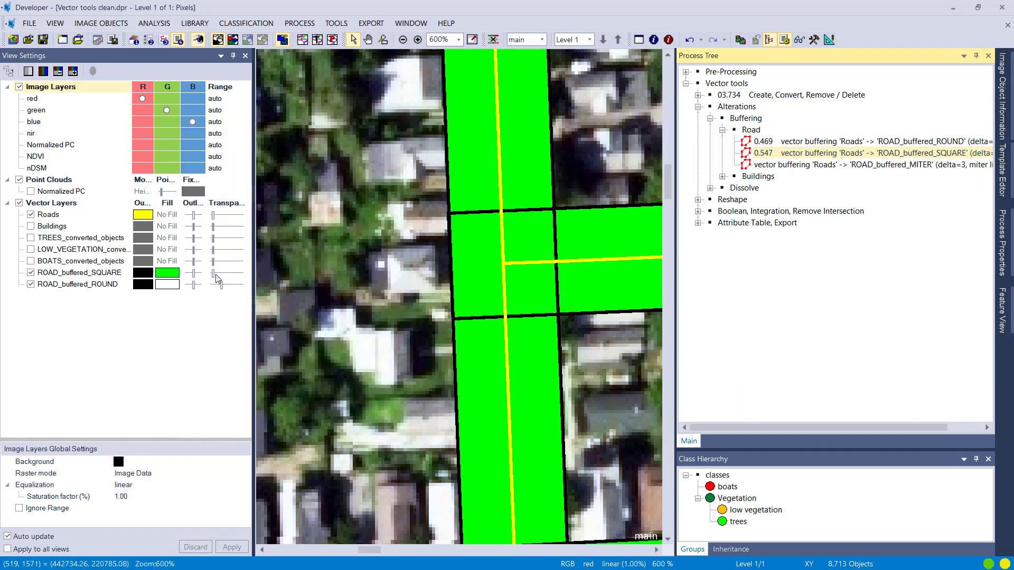
Make ROAD_buffered_SQUARE semi-transparent and place it below ROAD_buffered_ROUND to compare the road-end shapes.
left_click_drag(214, 274, 233, 276)
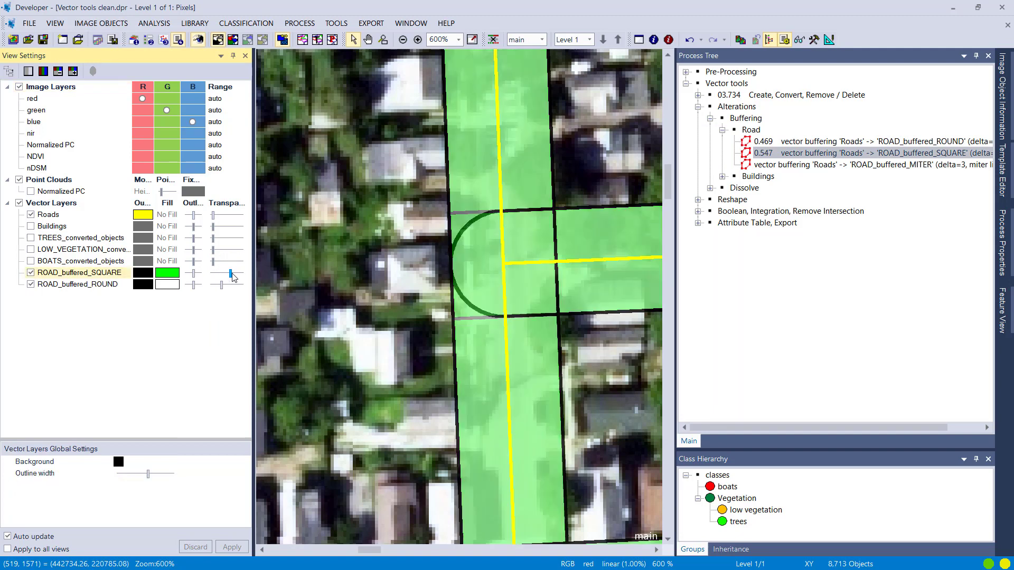
left_click_drag(121, 274, 116, 292)
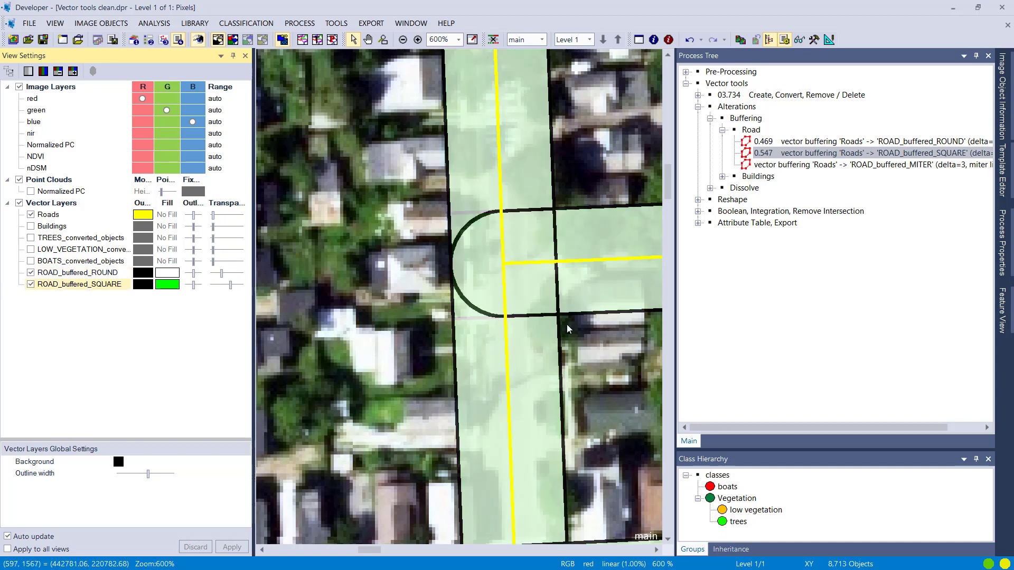
scroll(373, 337, "down", 6)
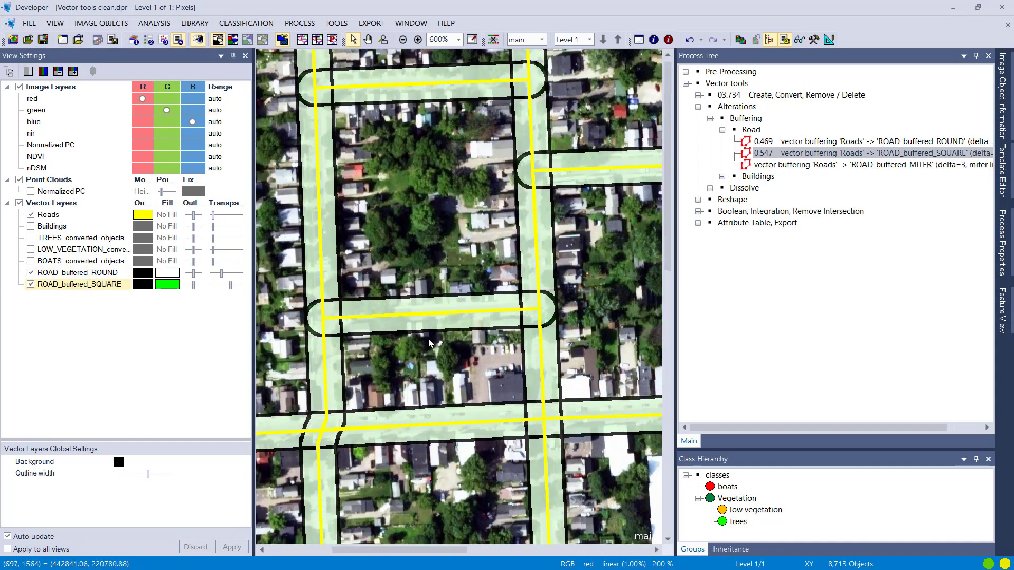
scroll(554, 493, "up", 4)
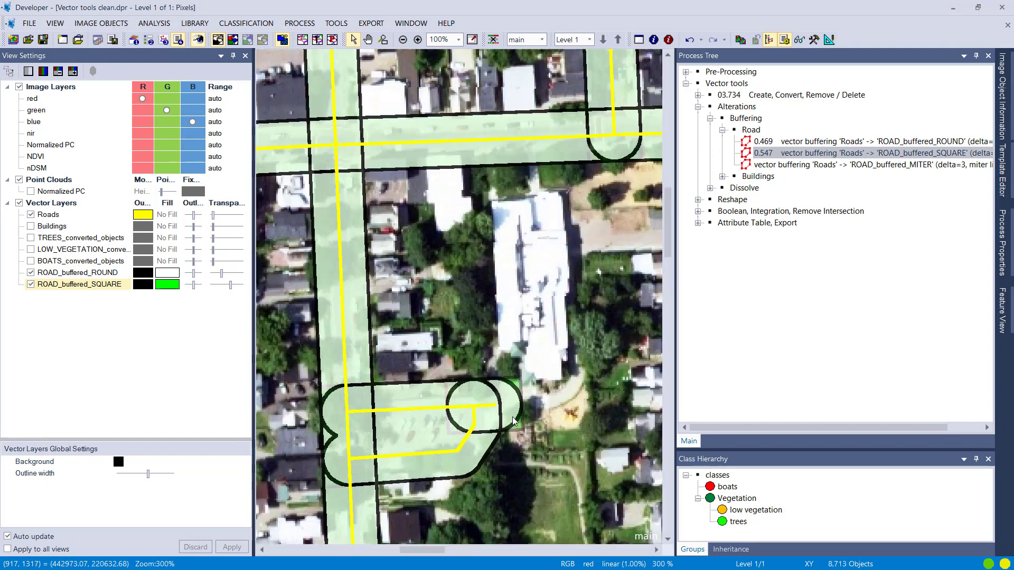
scroll(502, 366, "up", 2)
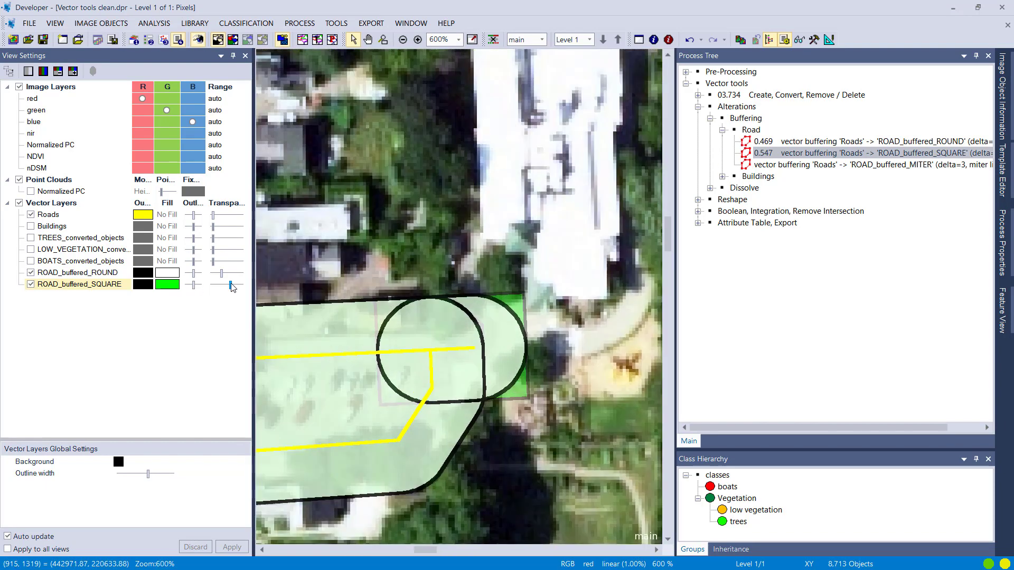
left_click_drag(230, 284, 223, 287)
Execute the Miter buffering process for Roads with offset distance 10 and miter limit 3 into ROAD_buffered_MITER.
double_click(843, 167)
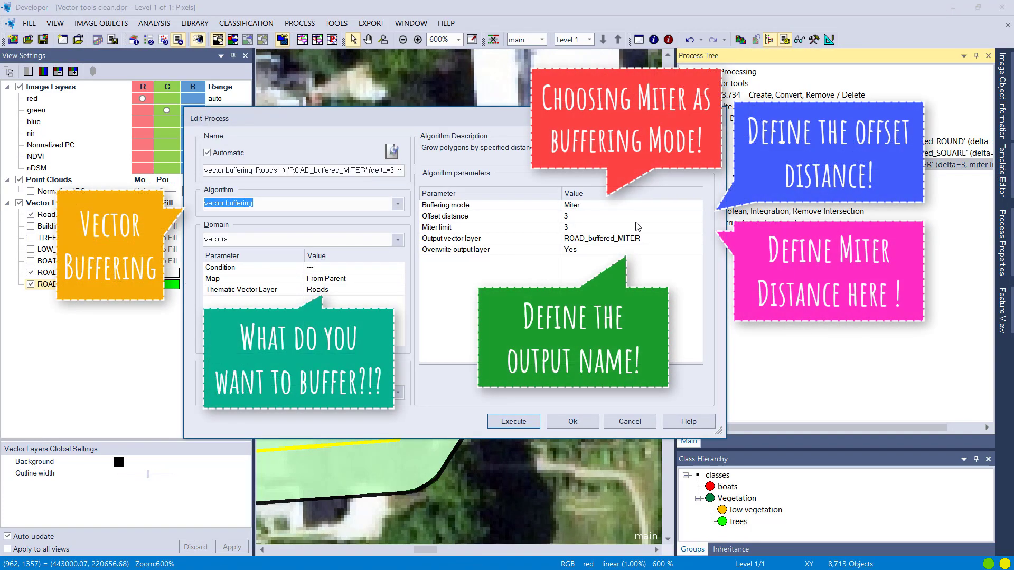
left_click(638, 220)
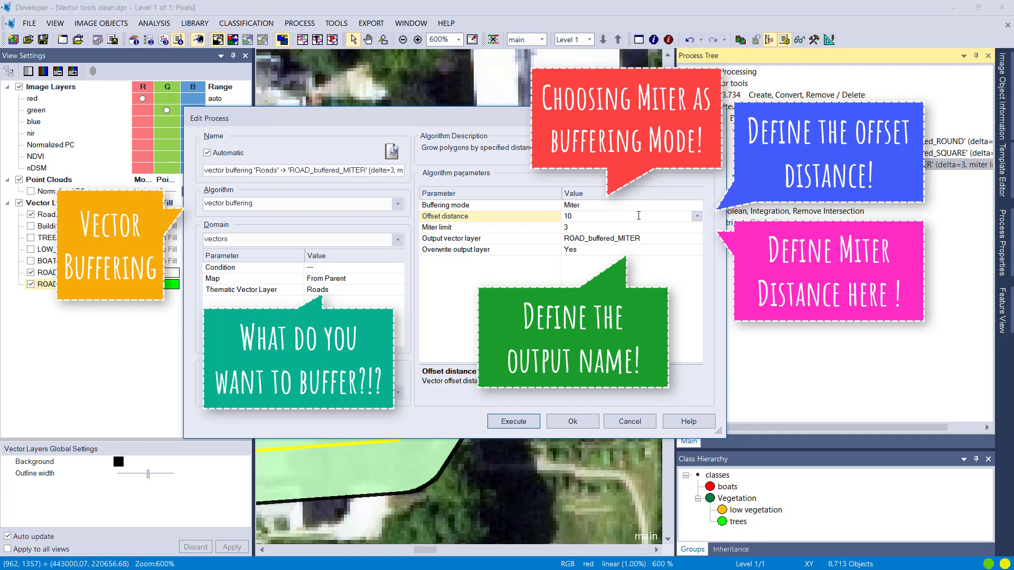
left_click(694, 207)
left_click(695, 206)
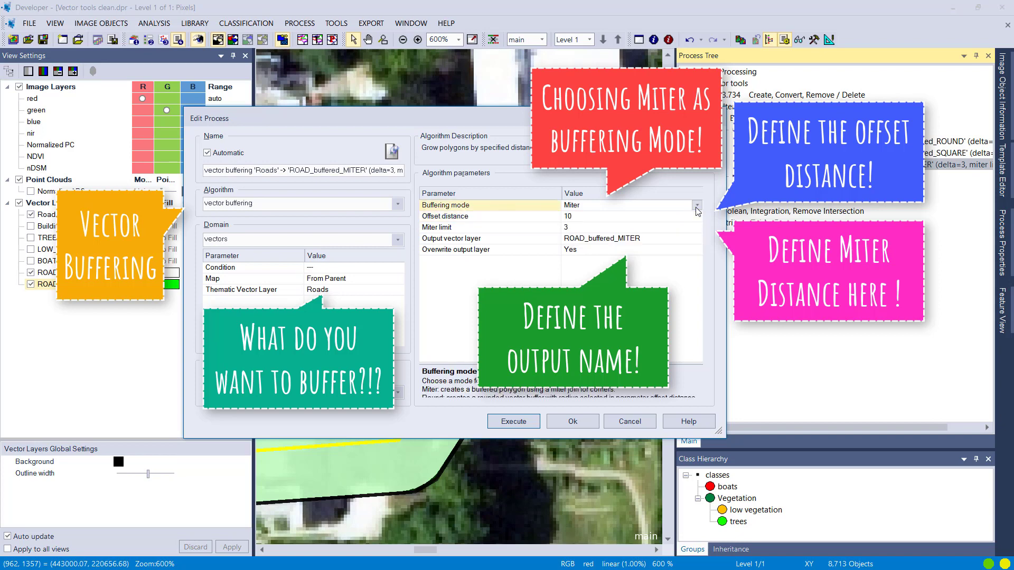
left_click(525, 428)
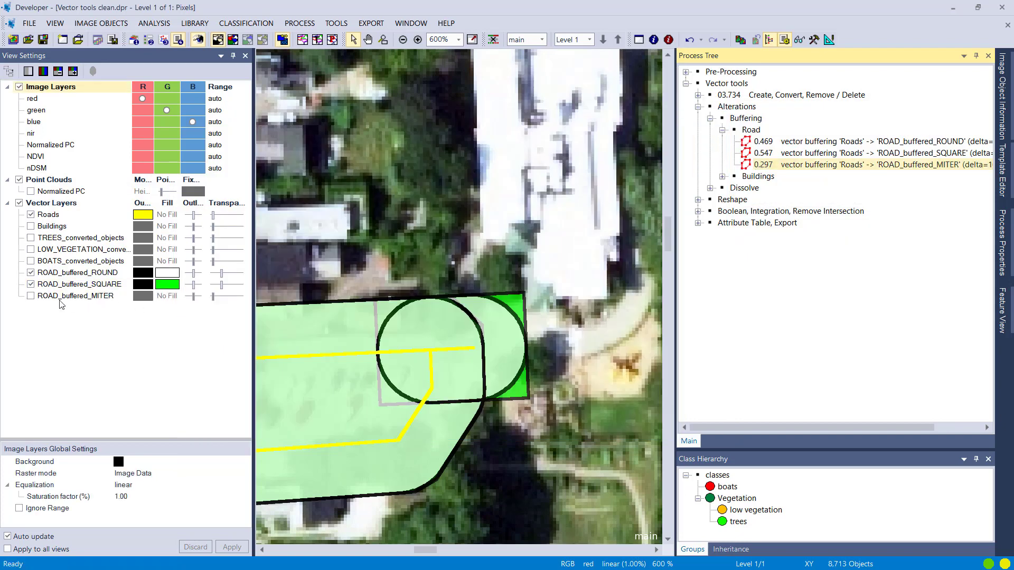
Display ROAD_buffered_MITER, hide ROAD_buffered_ROUND, and compare the miter corners with the ROAD_buffered_SQUARE layer.
left_click(30, 296)
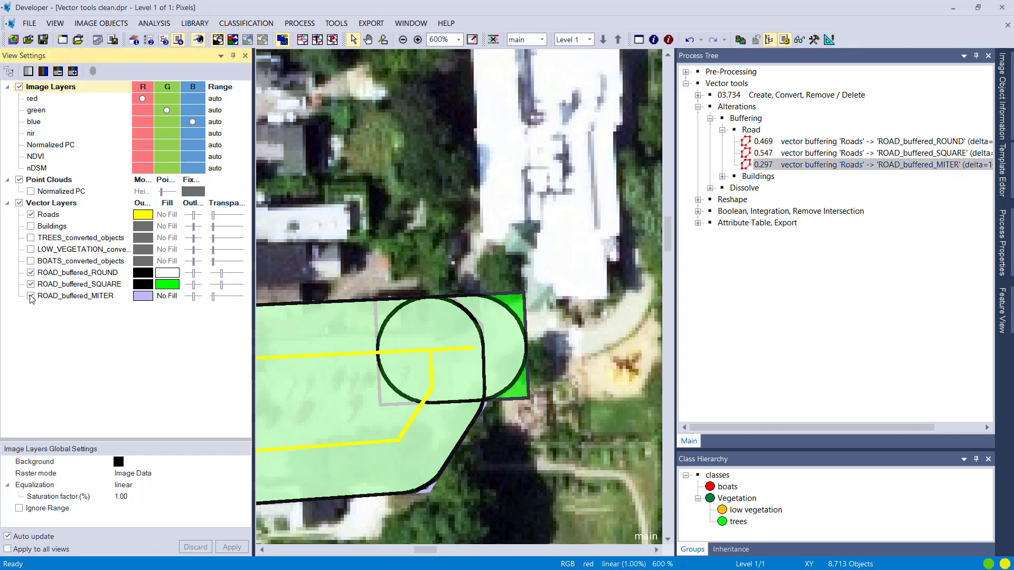
left_click(31, 285)
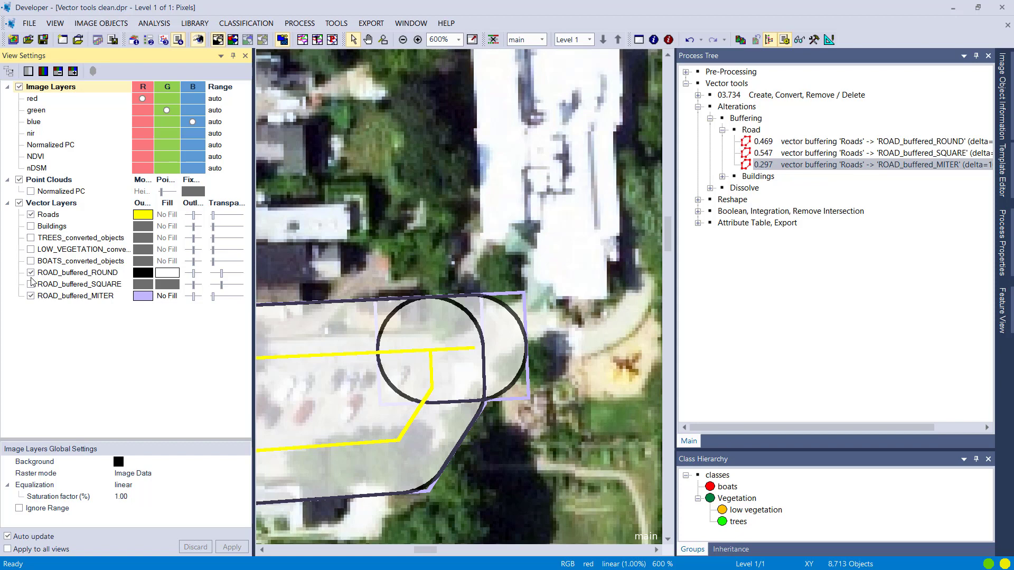
left_click(30, 273)
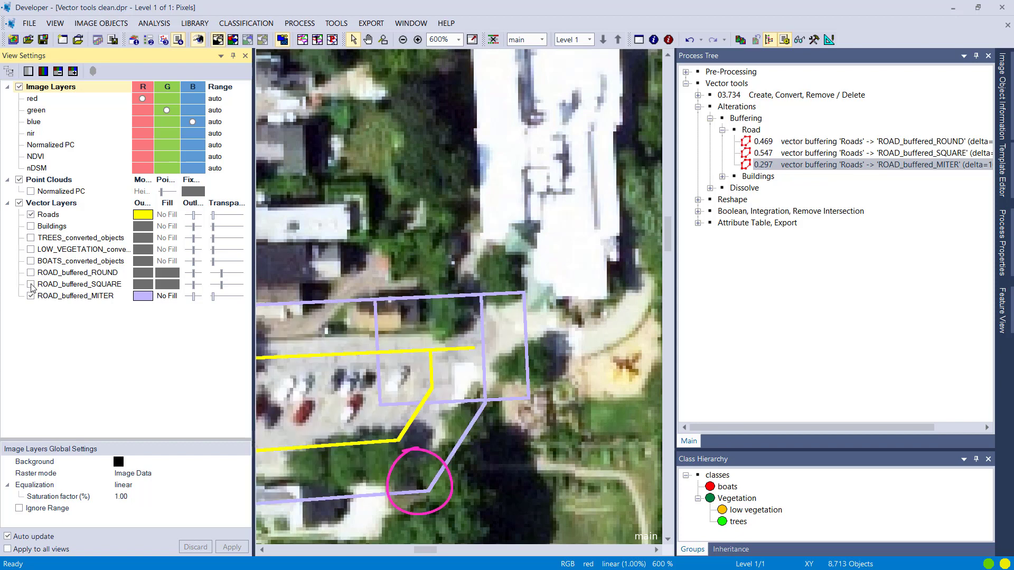
left_click(31, 285)
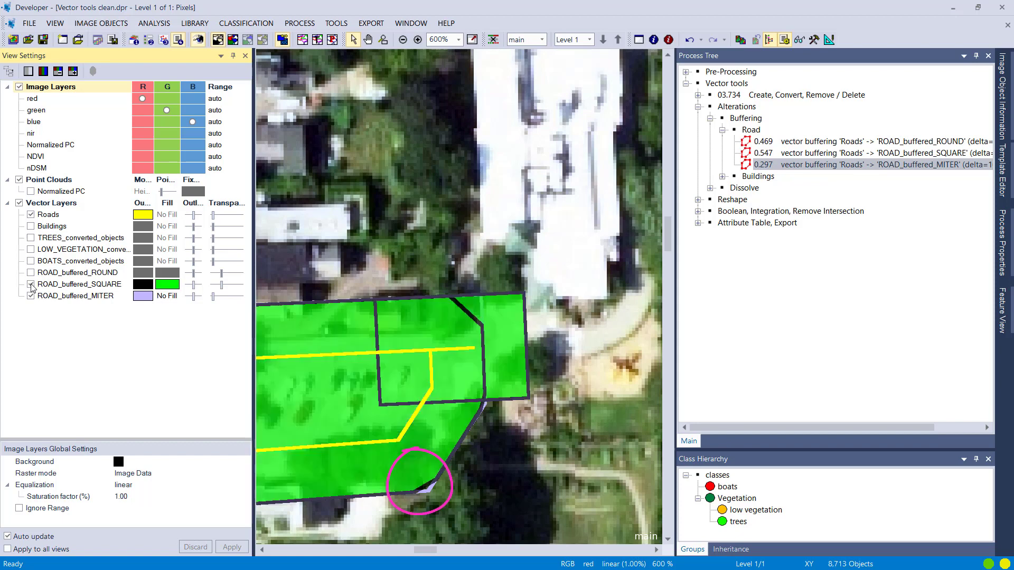
scroll(423, 493, "up", 1)
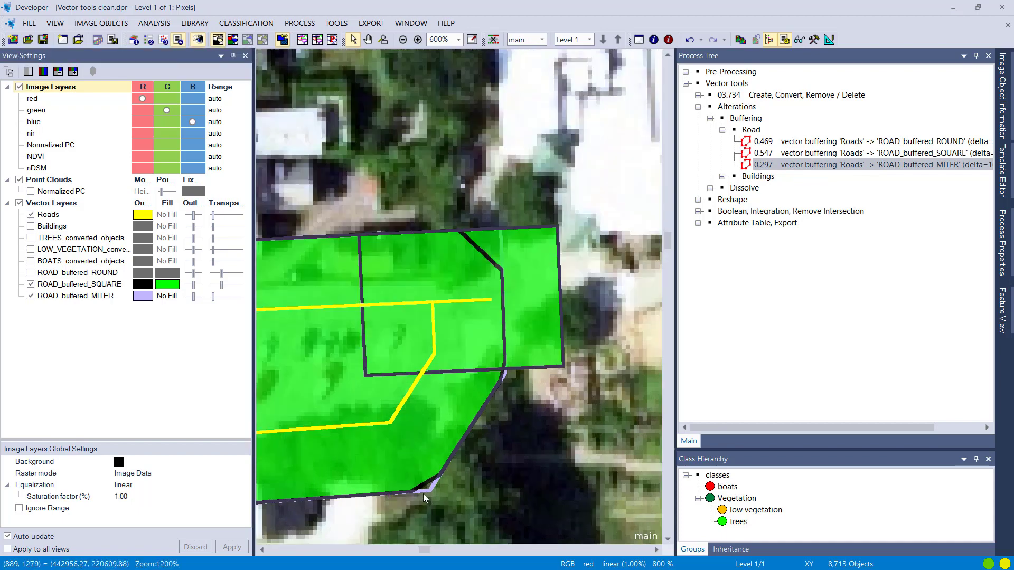
scroll(423, 494, "up", 1)
scroll(519, 440, "down", 2)
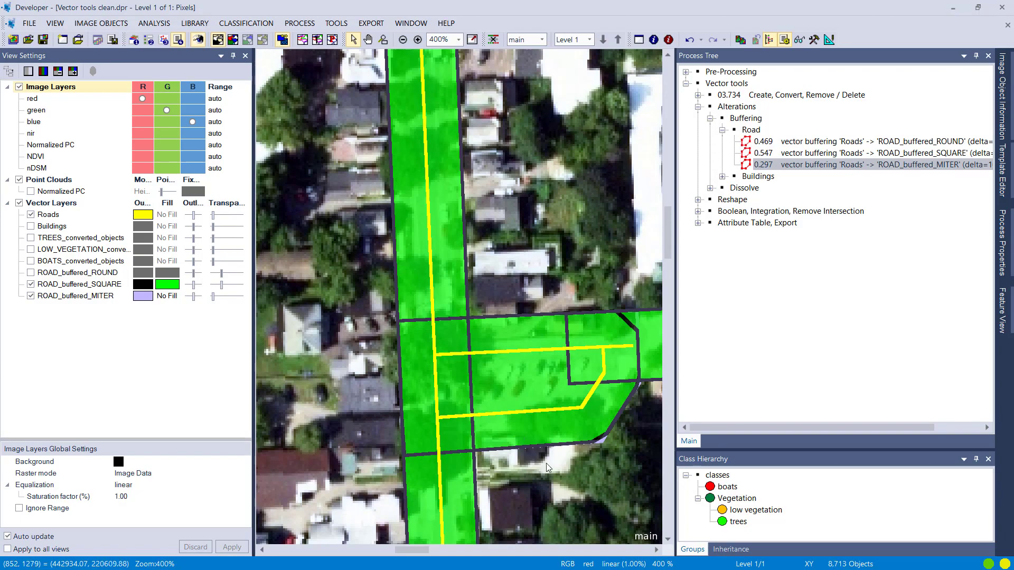
Move ROAD_buffered_MITER above ROAD_buffered_ROUND and give it a red outline to compare its corners with ROAD_buffered_SQUARE.
left_click_drag(518, 439, 505, 161)
scroll(502, 398, "down", 1)
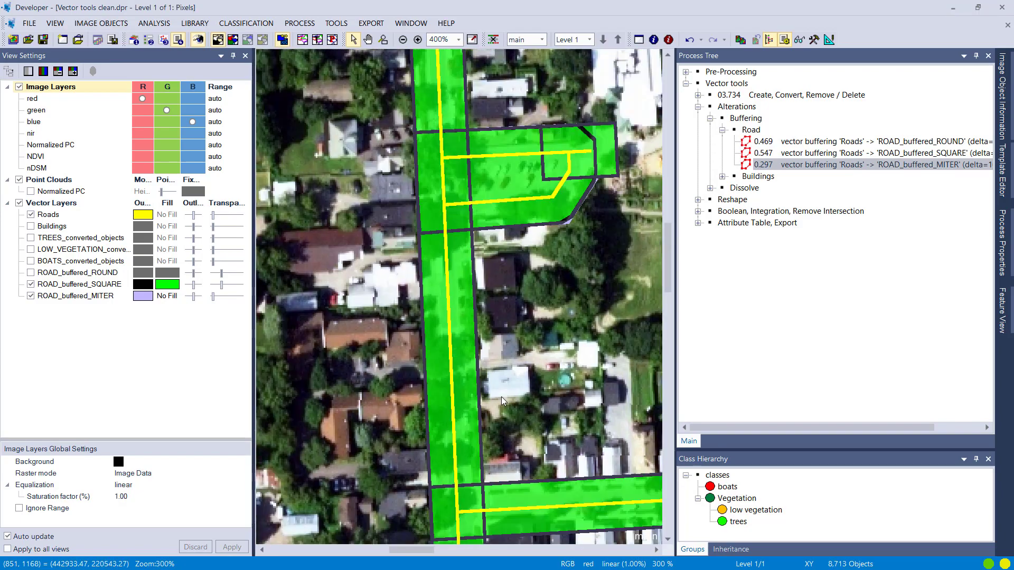
scroll(501, 397, "down", 2)
scroll(410, 447, "up", 3)
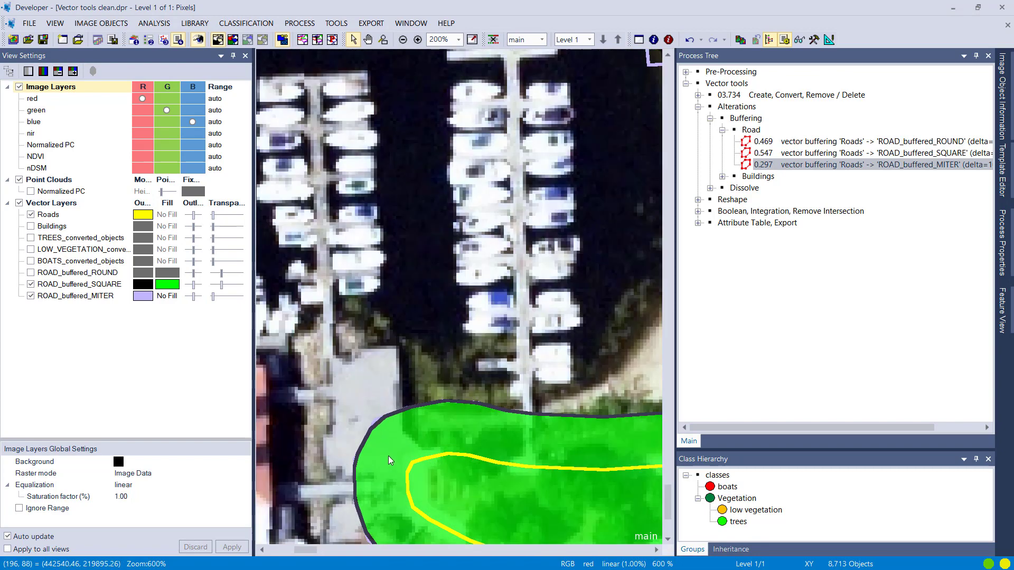
left_click_drag(109, 297, 109, 271)
left_click(142, 273)
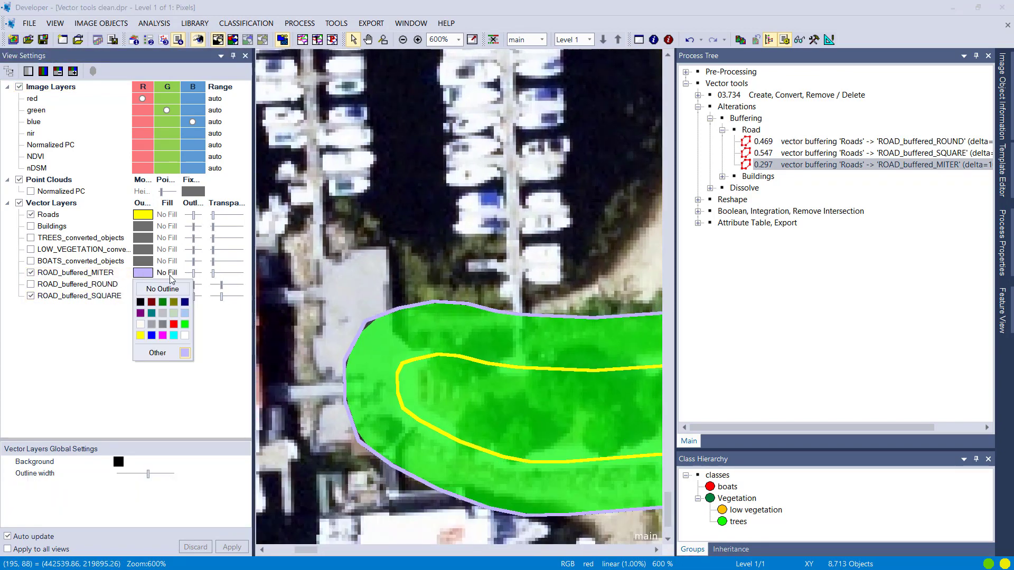
left_click(174, 324)
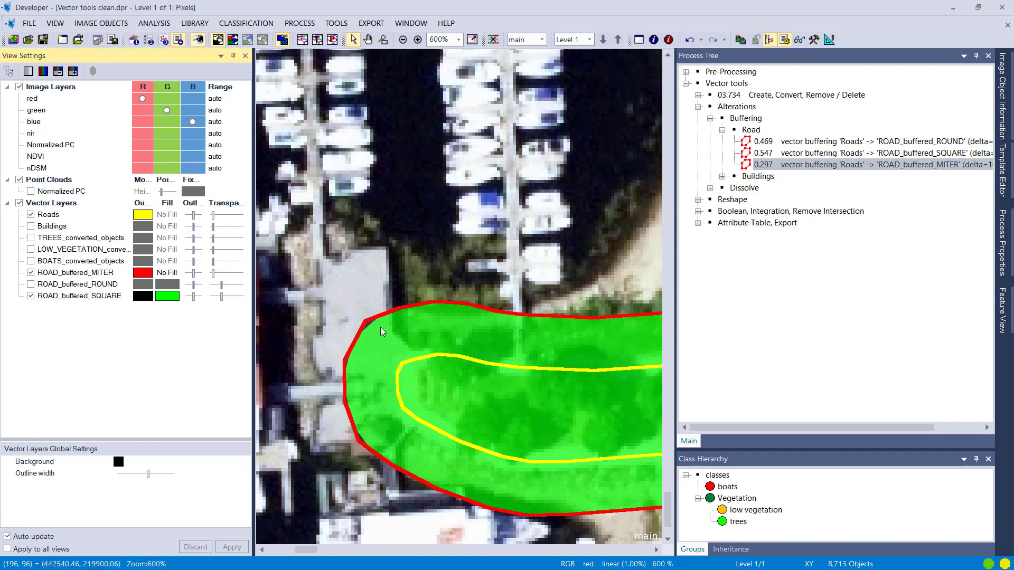
scroll(383, 331, "up", 3)
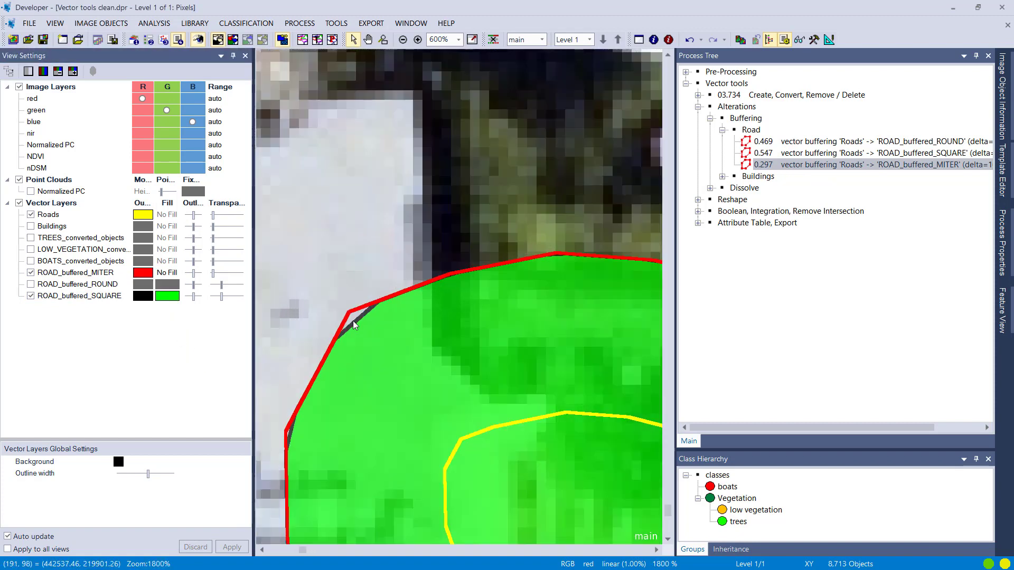
scroll(353, 322, "up", 1)
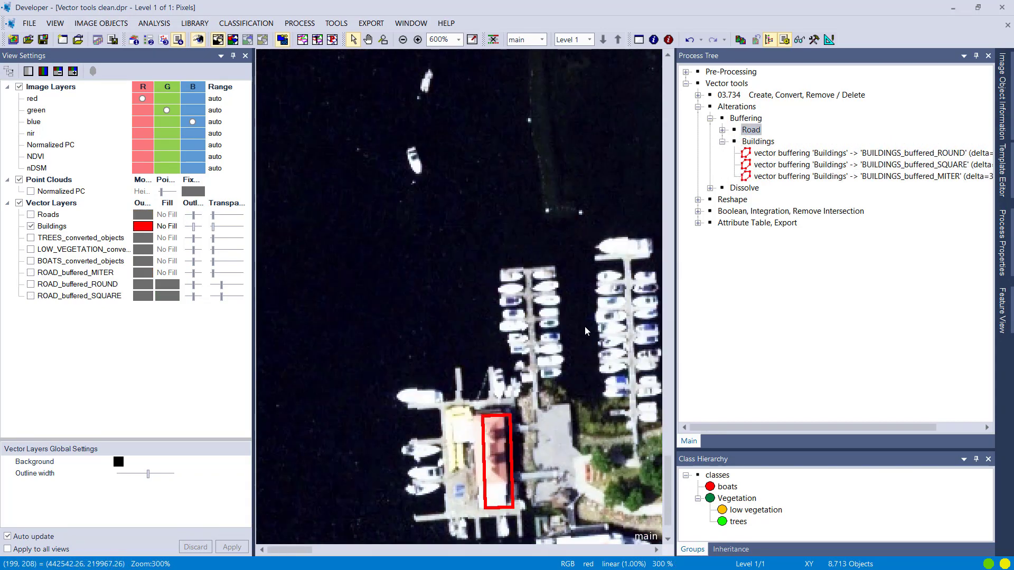
Execute the Round buffering process for Buildings with offset distance 3 into BUILDINGS_buffered_ROUND.
left_click_drag(585, 326, 235, 286)
scroll(567, 357, "down", 1)
scroll(276, 228, "down", 3)
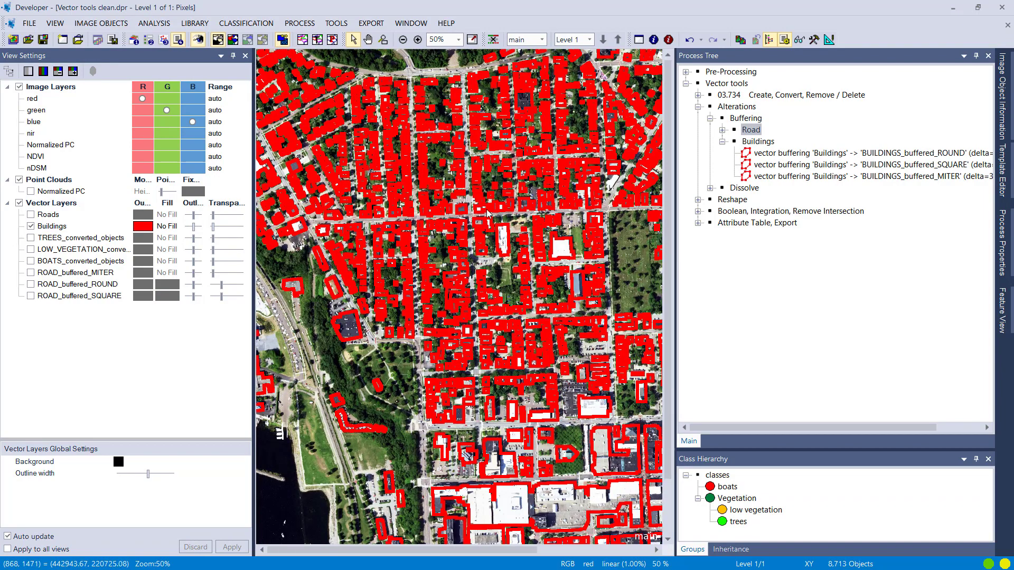
double_click(753, 158)
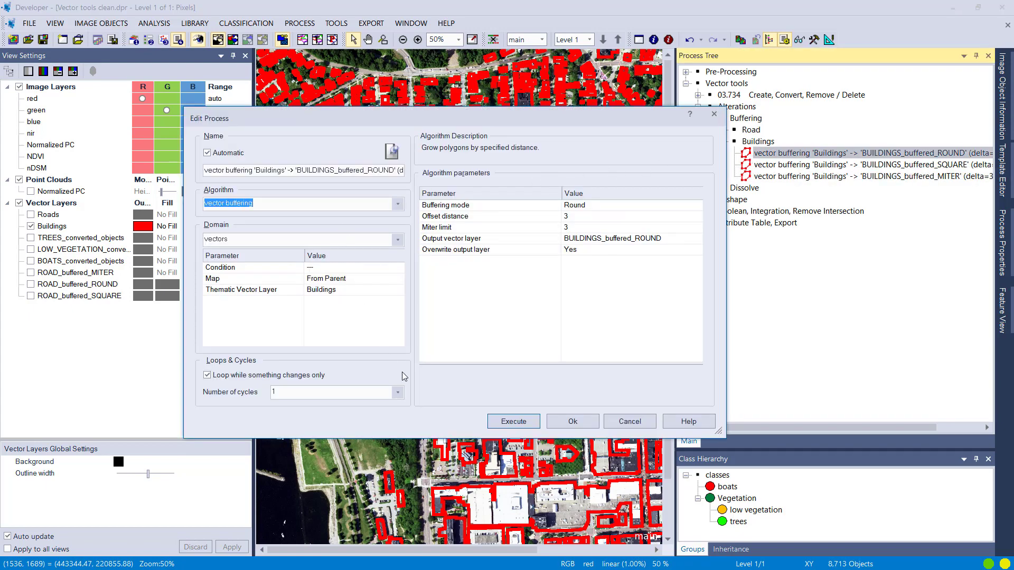
left_click(510, 422)
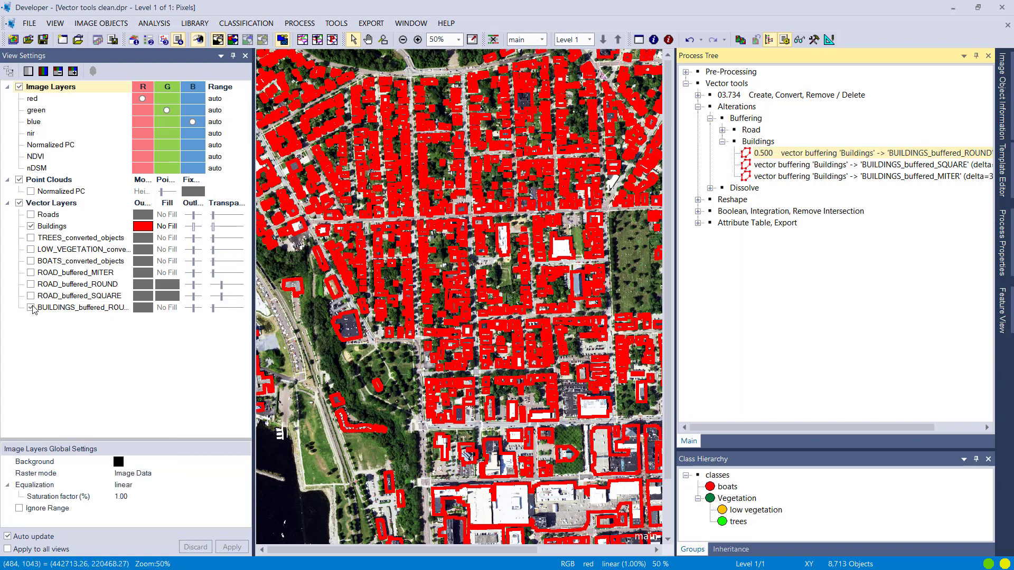
Display BUILDINGS_buffered_ROUND and examine its rounded corners around individual buildings.
left_click(32, 307)
scroll(361, 271, "up", 2)
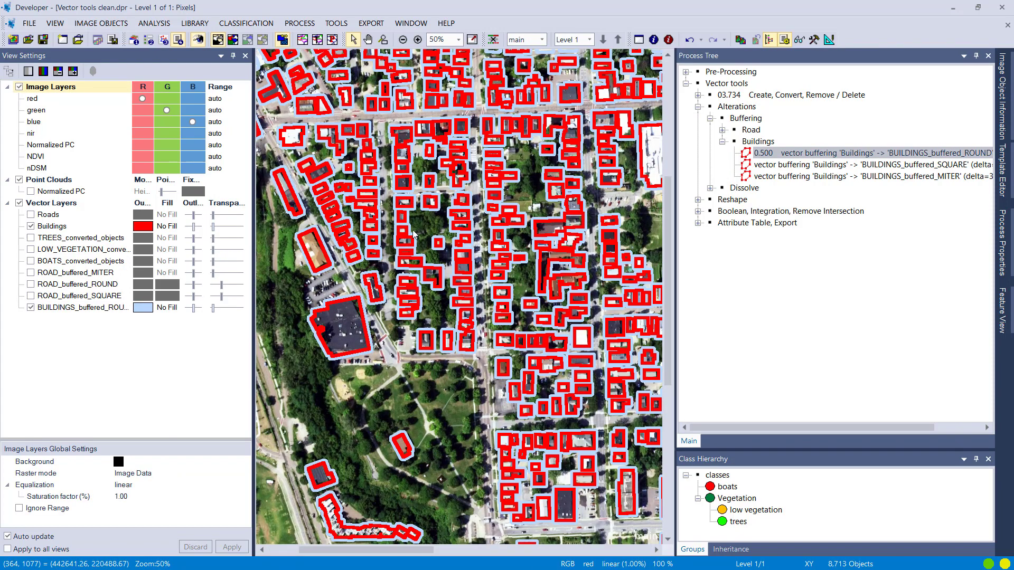
scroll(413, 233, "up", 3)
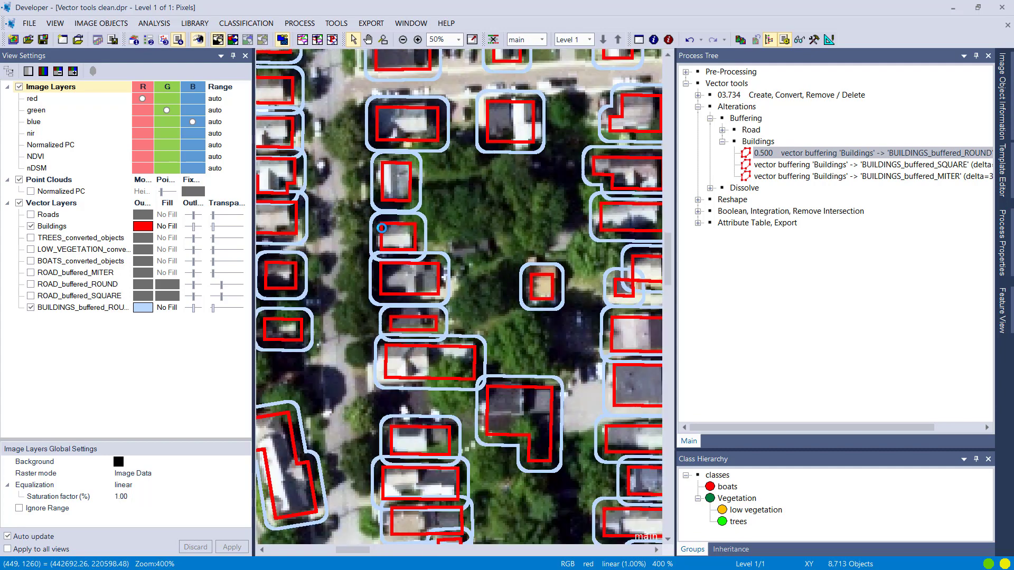
scroll(383, 230, "up", 1)
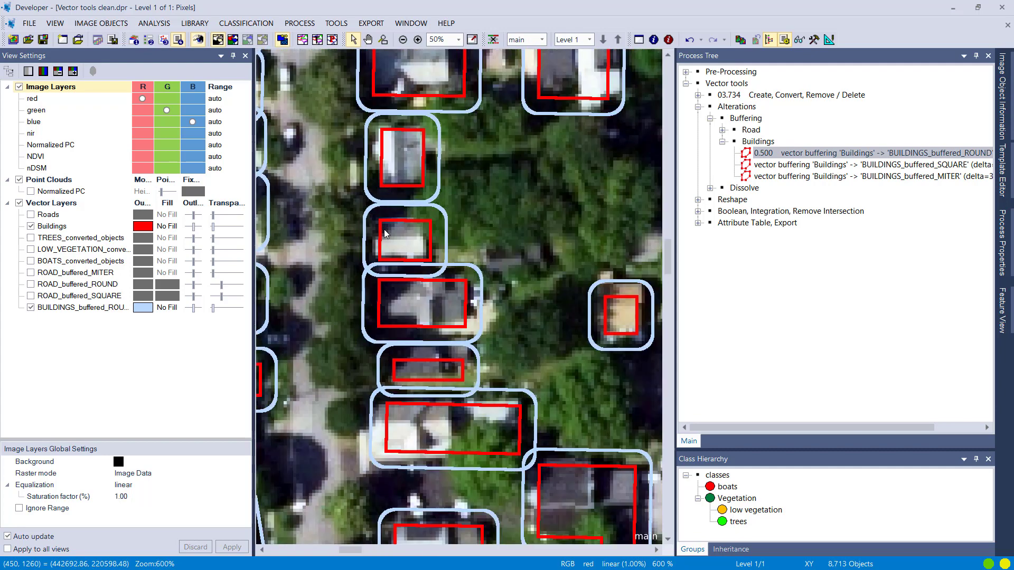
Execute the Square buffering process for Buildings with offset distance 3 and display BUILDINGS_buffered_SQUARE for a close-up corner comparison.
double_click(768, 166)
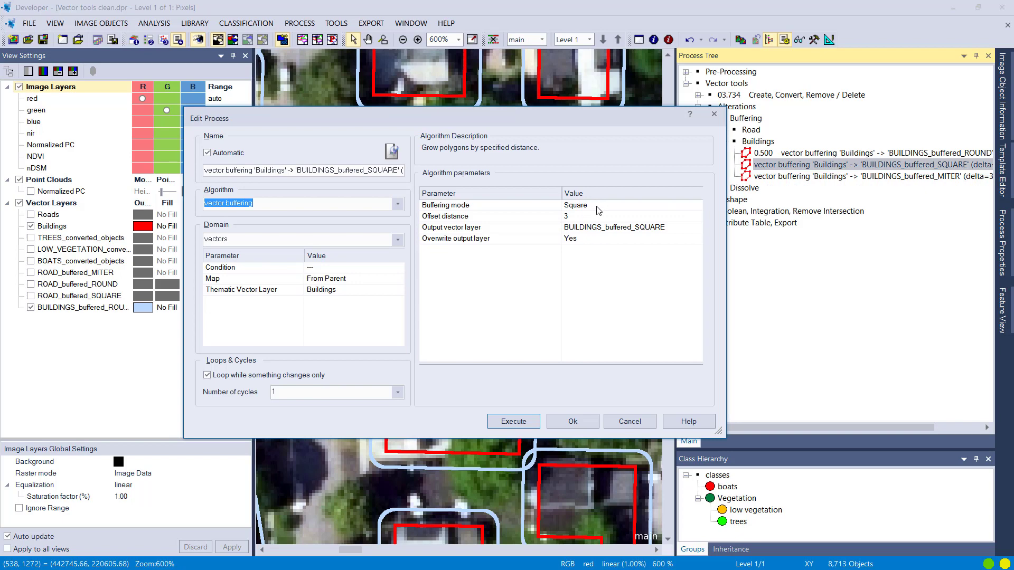
left_click(508, 421)
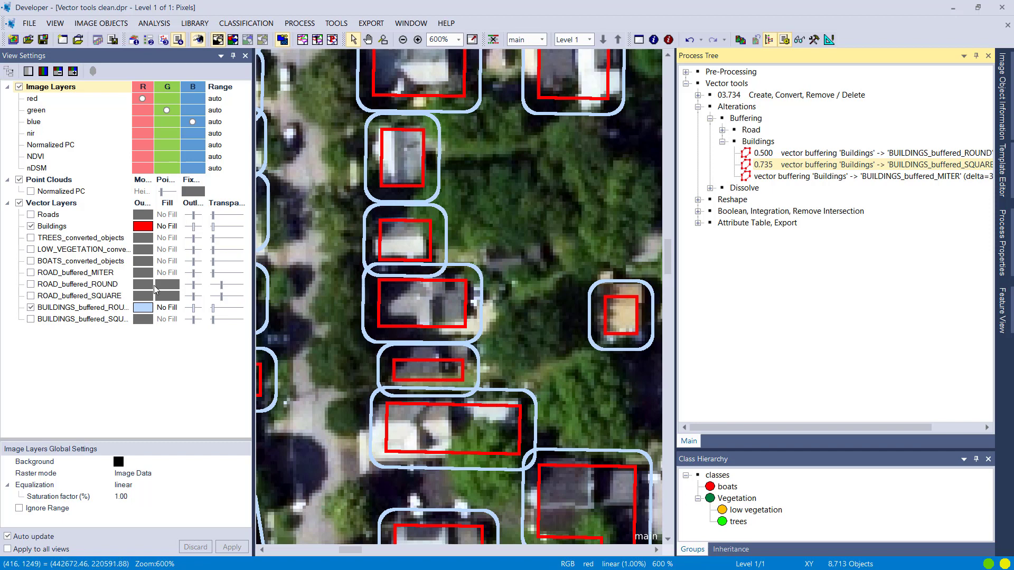
left_click(31, 319)
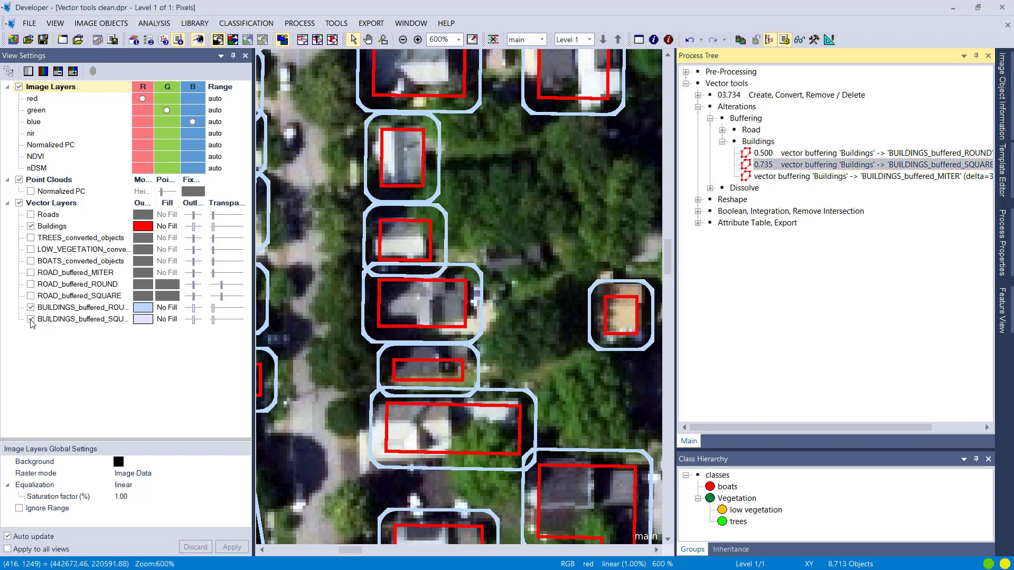
scroll(338, 208, "up", 1)
scroll(343, 200, "up", 1)
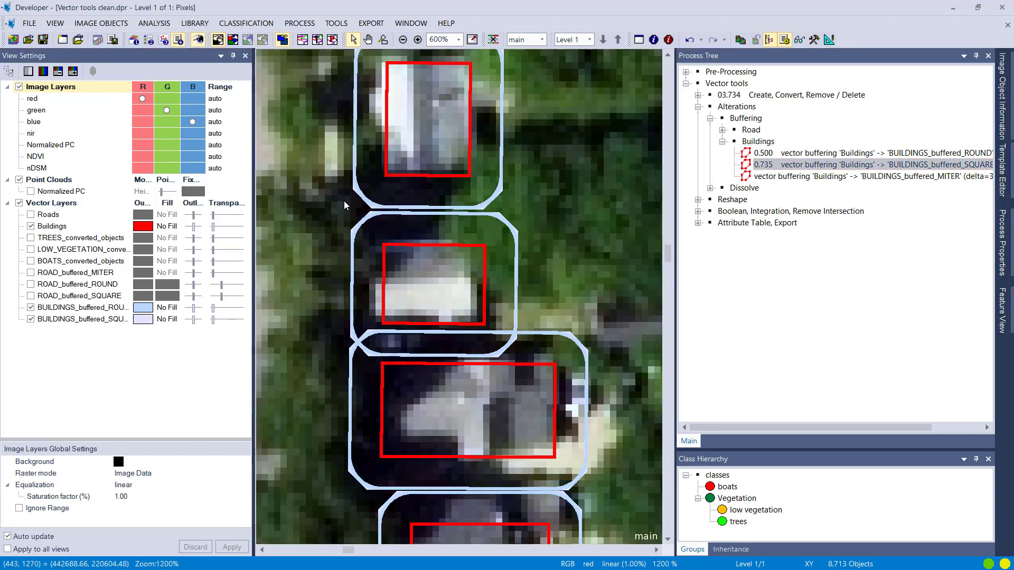
scroll(344, 201, "up", 1)
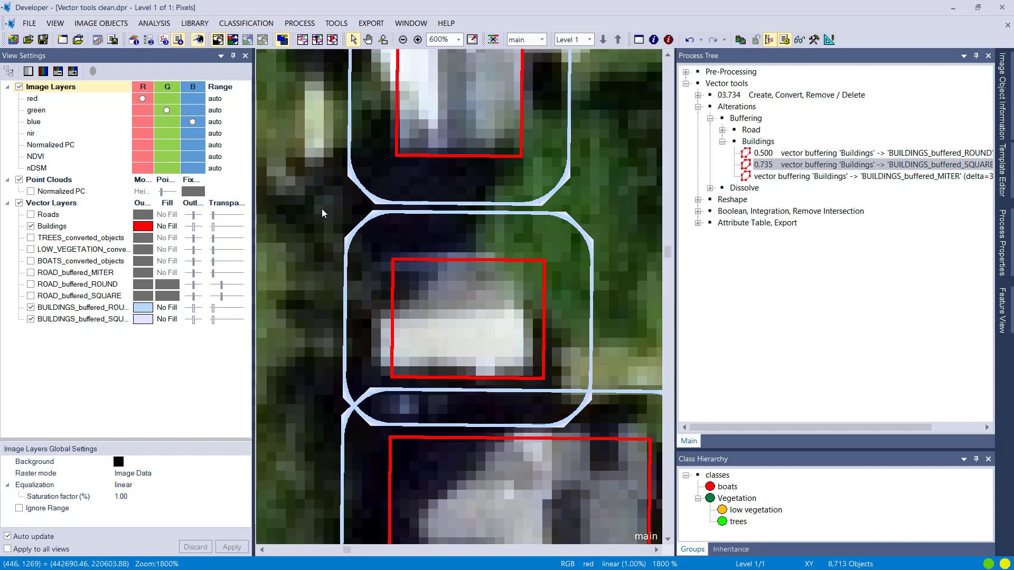
Give BUILDINGS_buffered_ROUND a black outline and BUILDINGS_buffered_SQUARE a yellow outline to tell their corners apart.
left_click(143, 307)
left_click(140, 339)
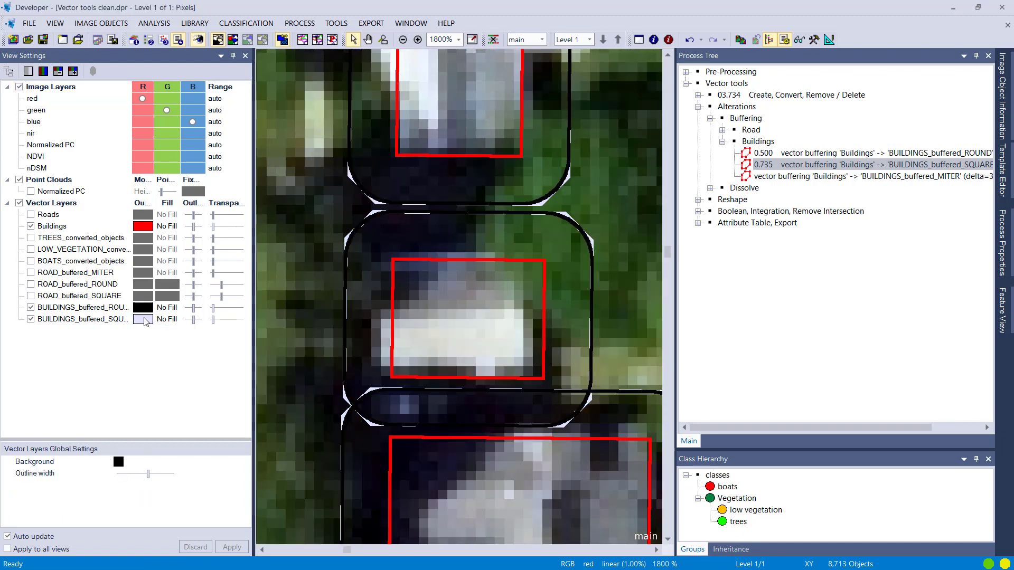
left_click(143, 319)
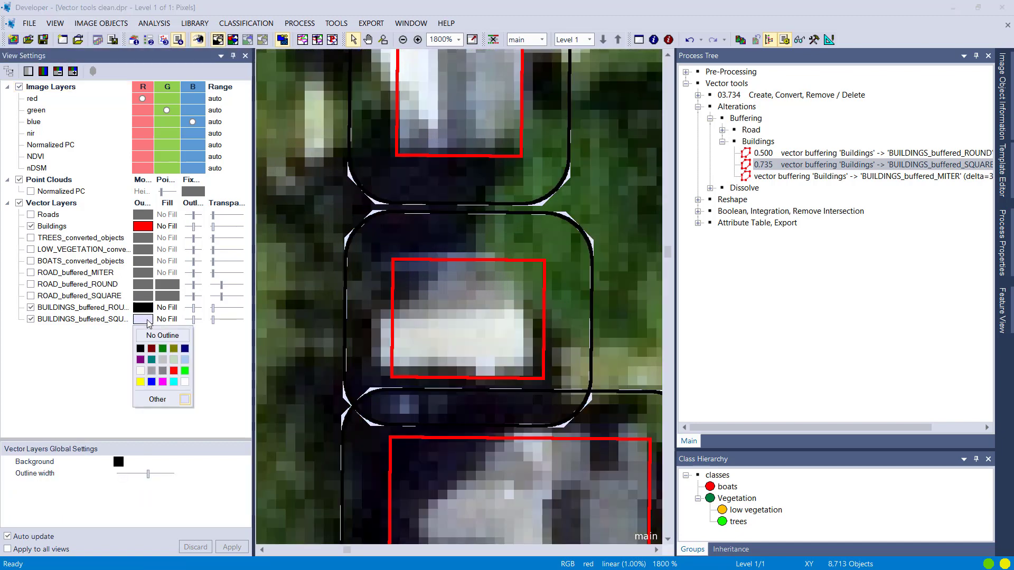
left_click(140, 382)
scroll(580, 216, "up", 2)
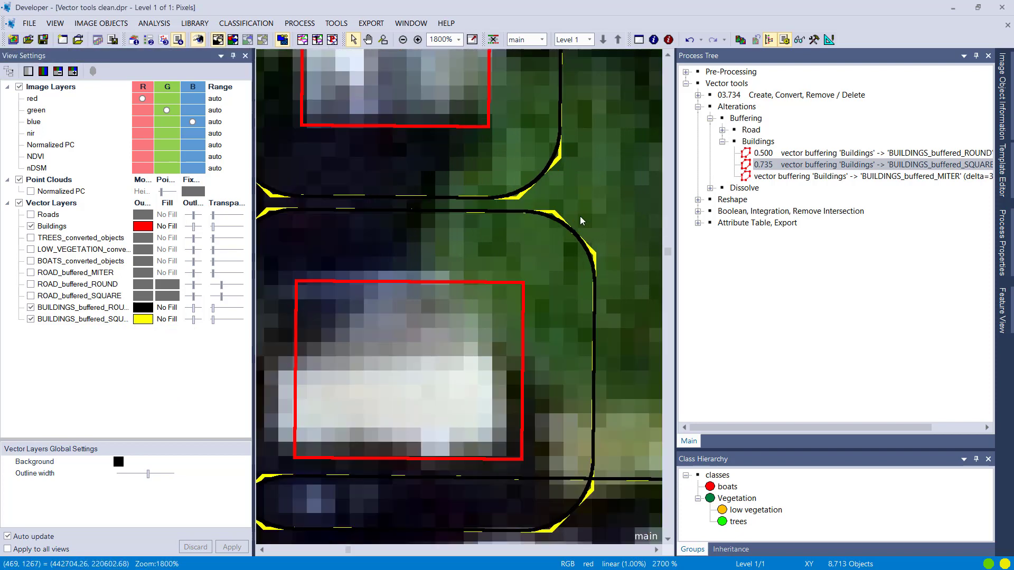
Set the offset distance of the Miter buffering process for Buildings to 10 and execute it into BUILDINGS_buffered_MITER.
double_click(756, 178)
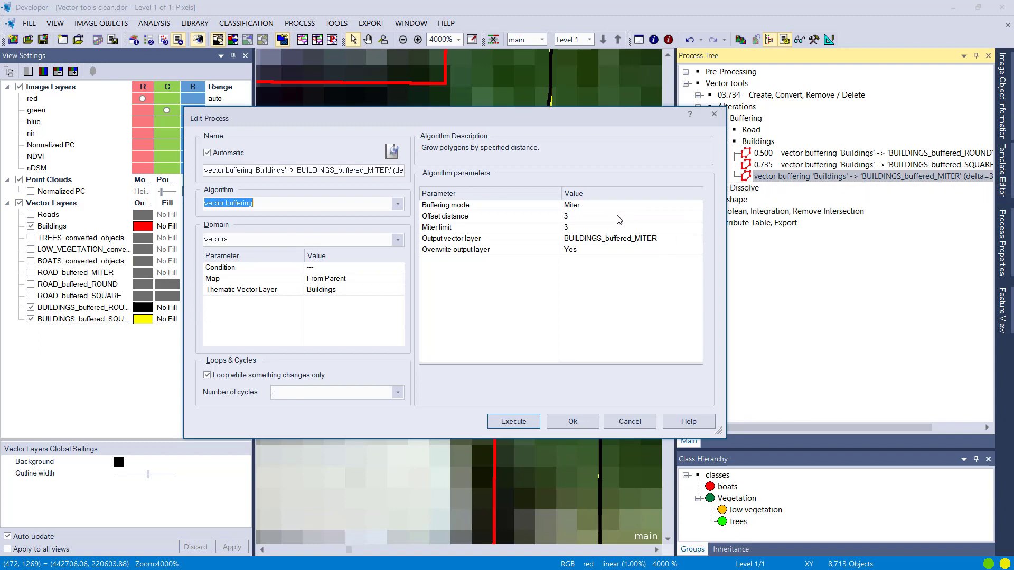
left_click(619, 217)
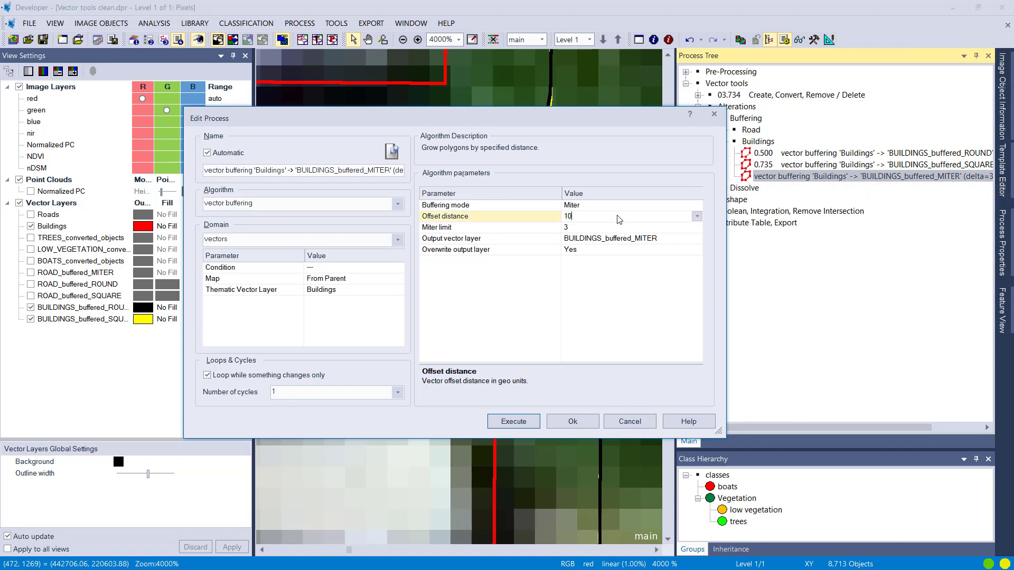
left_click(518, 421)
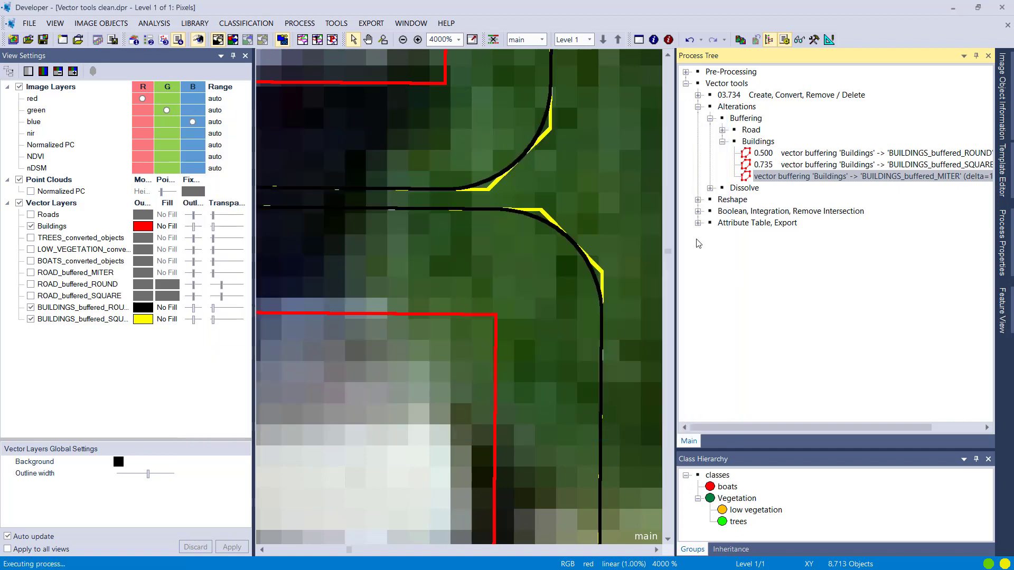
Set the offset distance of the BUILDINGS_buffered_SQUARE buffering process to 10 and execute it again.
double_click(759, 168)
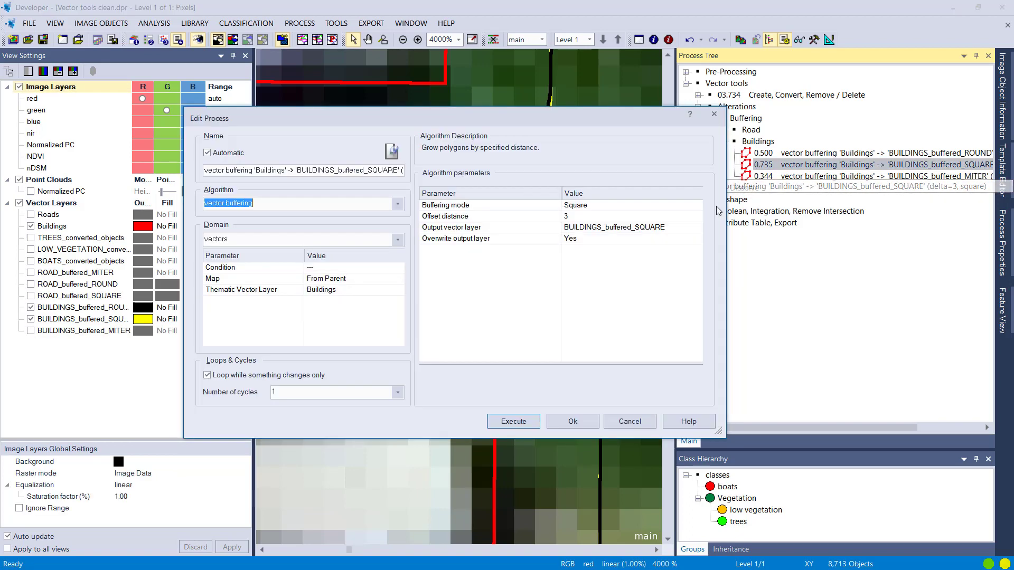
left_click(633, 218)
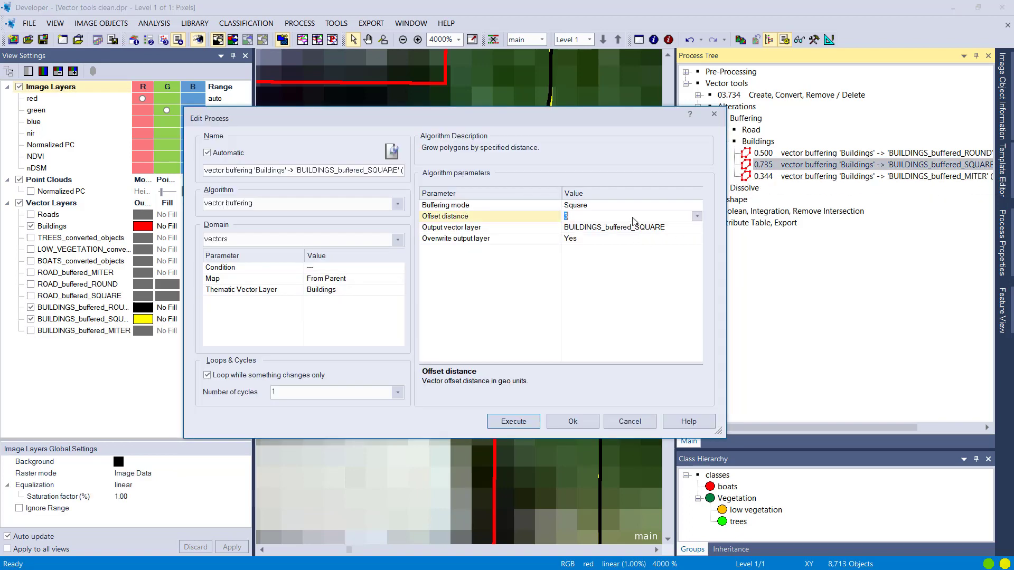
left_click(513, 421)
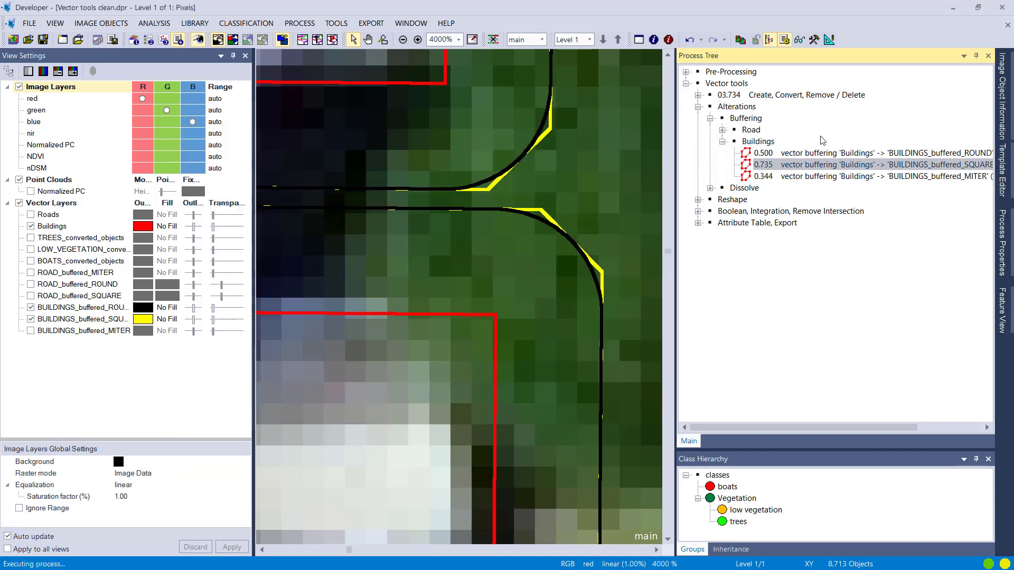
Set the offset distance of the BUILDINGS_buffered_ROUND buffering process to 10 and execute it again.
left_click(757, 153)
double_click(757, 153)
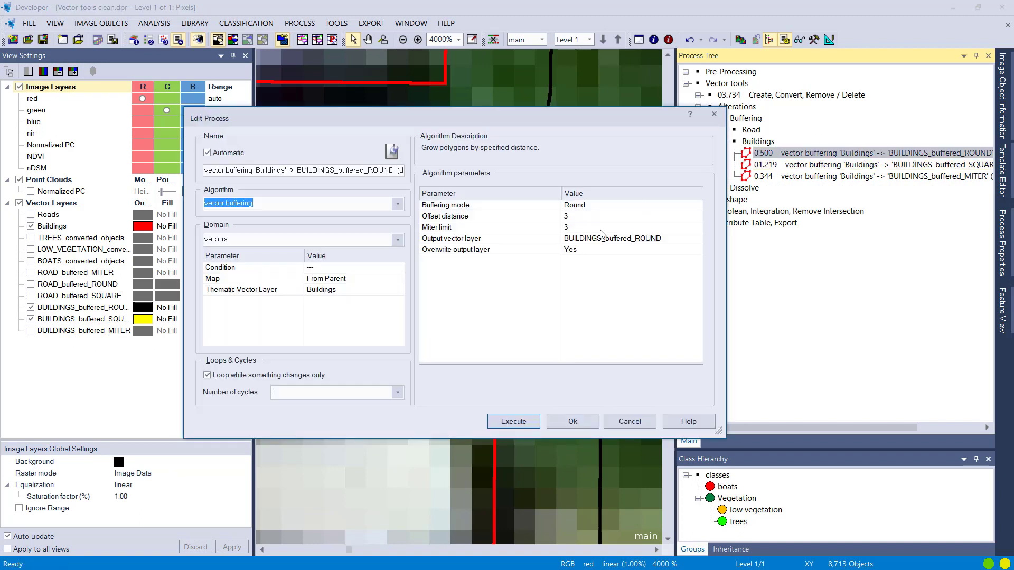
left_click(601, 220)
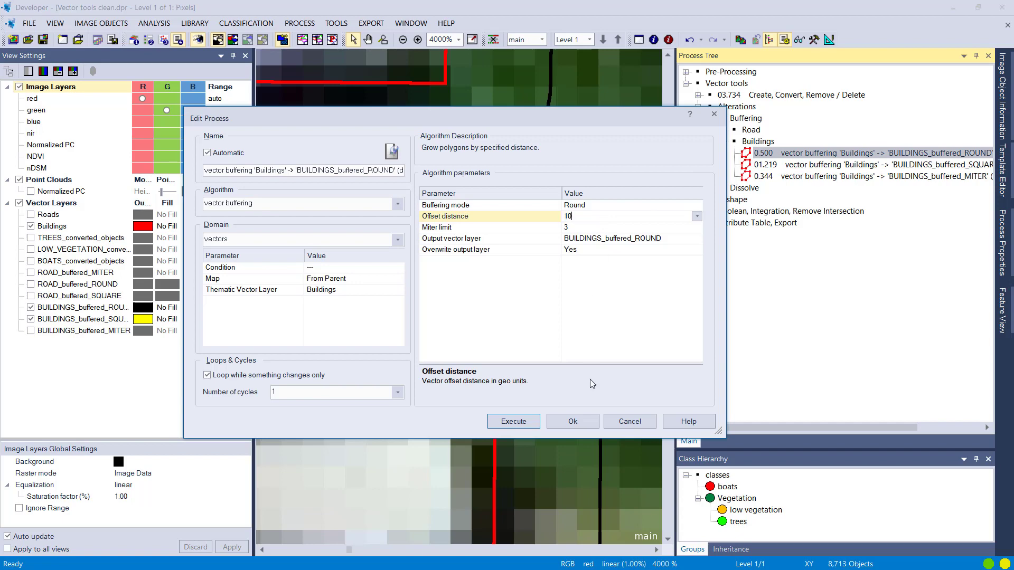
left_click(513, 421)
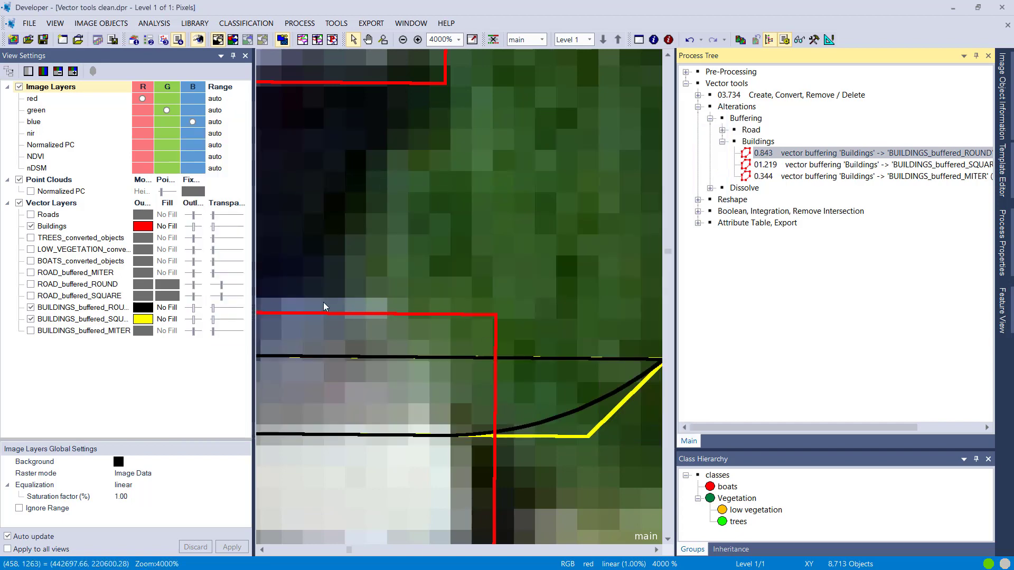
Display BUILDINGS_buffered_MITER, hide BUILDINGS_buffered_ROUND, and compare the miter corners with BUILDINGS_buffered_SQUARE around a single isolated building.
scroll(337, 305, "down", 3)
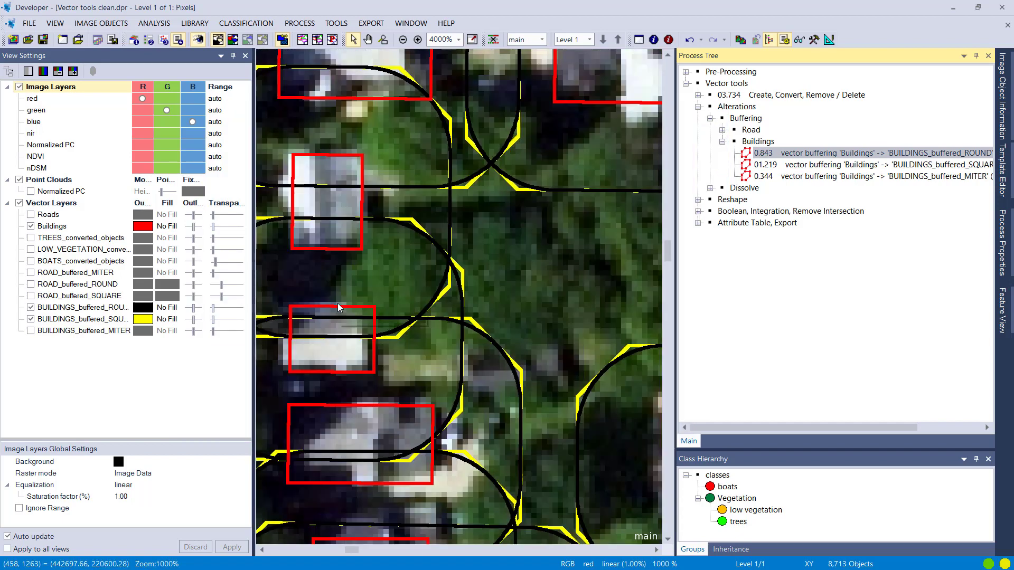
left_click_drag(555, 372, 395, 280)
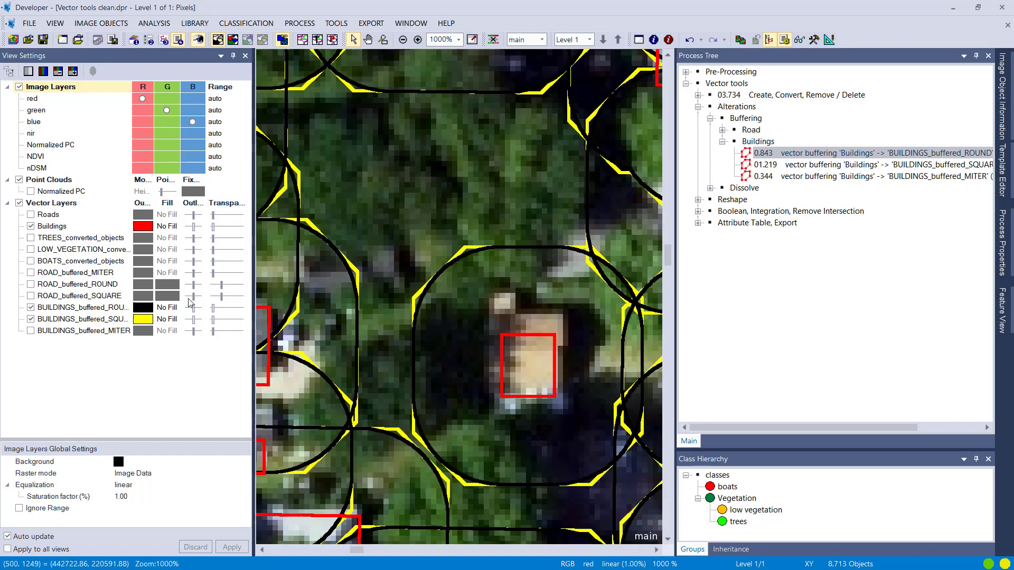
left_click(30, 331)
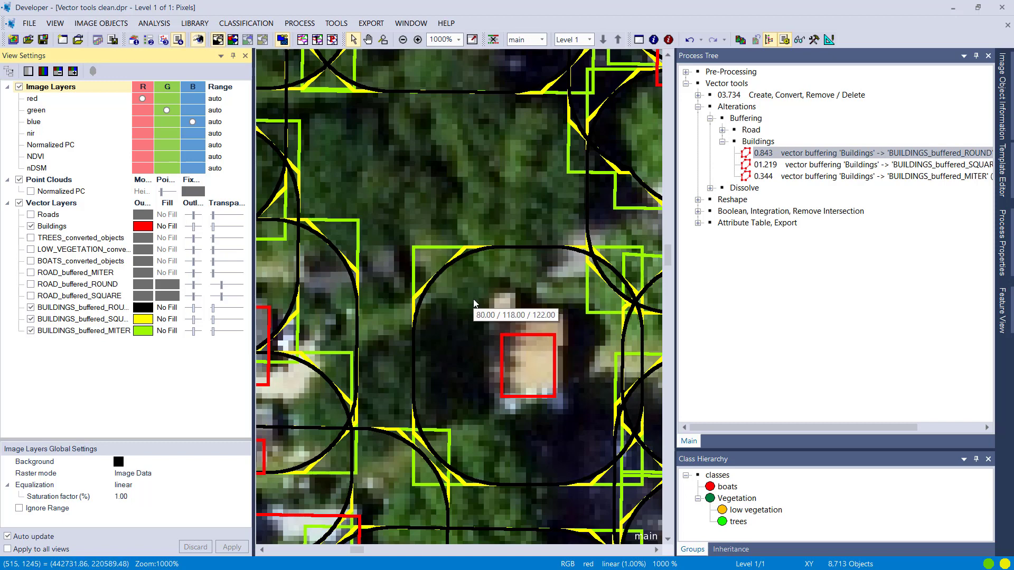
left_click(30, 308)
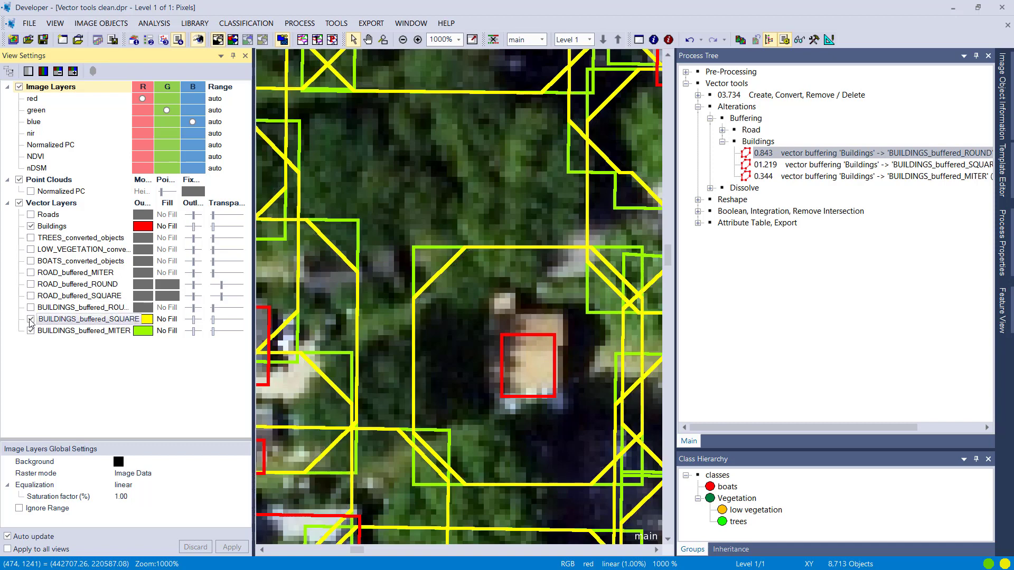
left_click(31, 320)
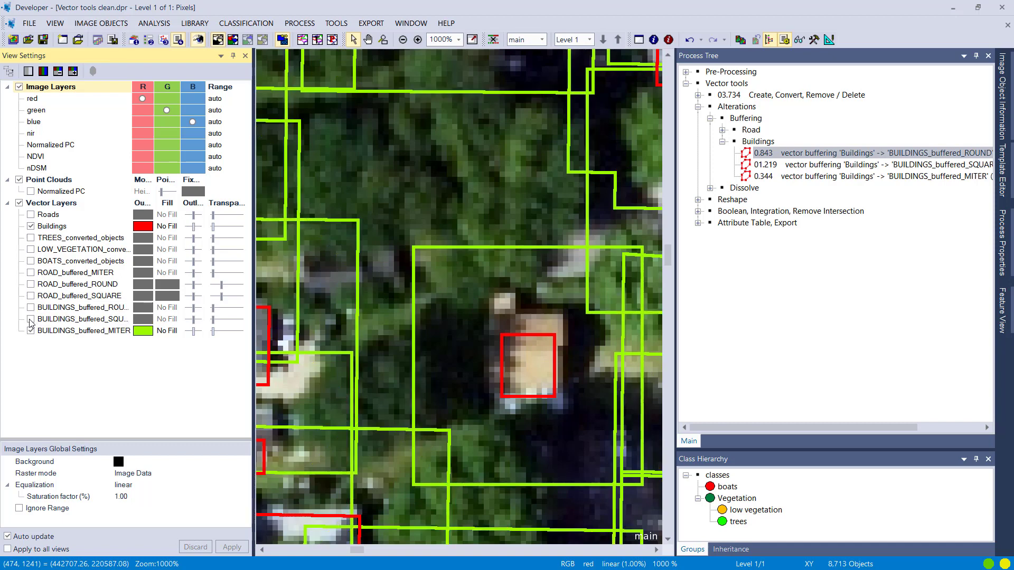
Give BUILDINGS_buffered_MITER a cyan outline to contrast with the yellow BUILDINGS_buffered_SQUARE layer.
left_click(148, 331)
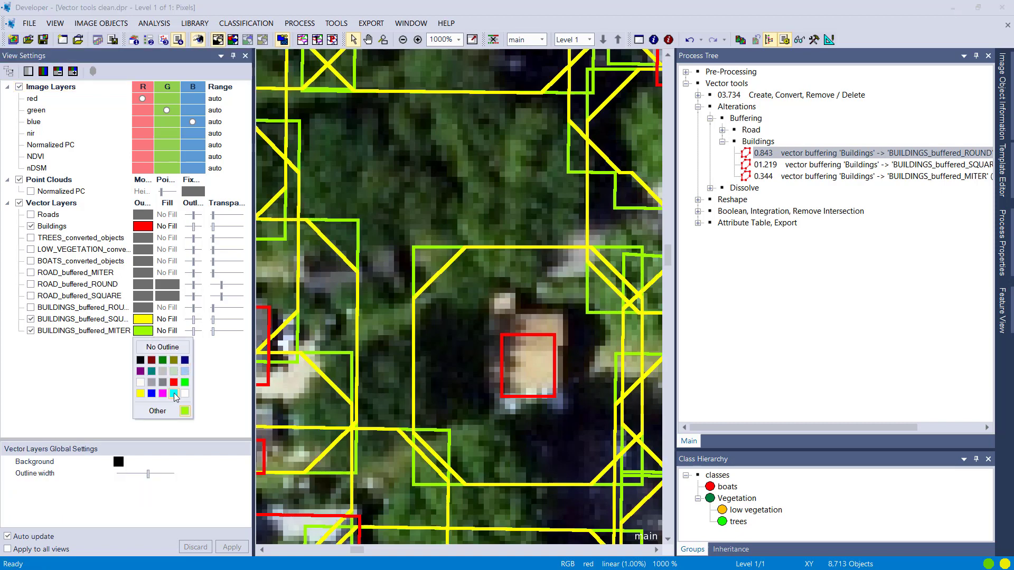
left_click(174, 393)
left_click(31, 319)
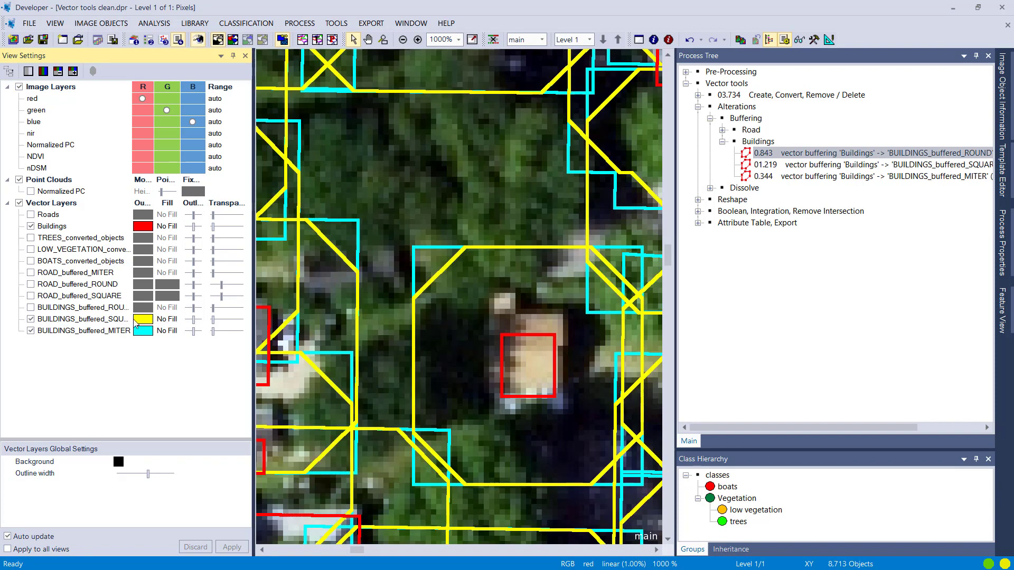
Hide all vector layers, collapse the Buffering processes and expand the Dissolve process group.
left_click(722, 142)
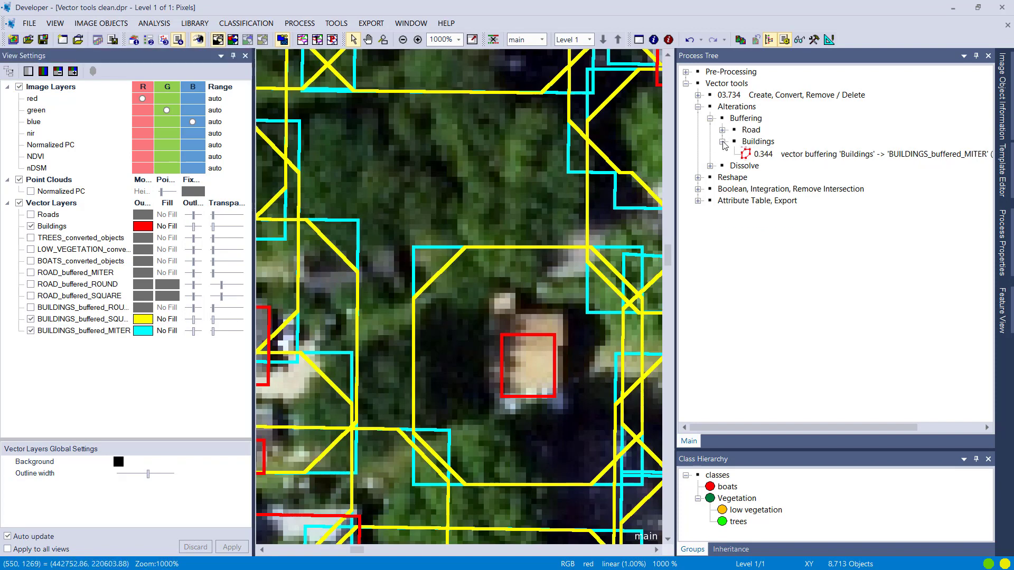
left_click(710, 119)
left_click(31, 319)
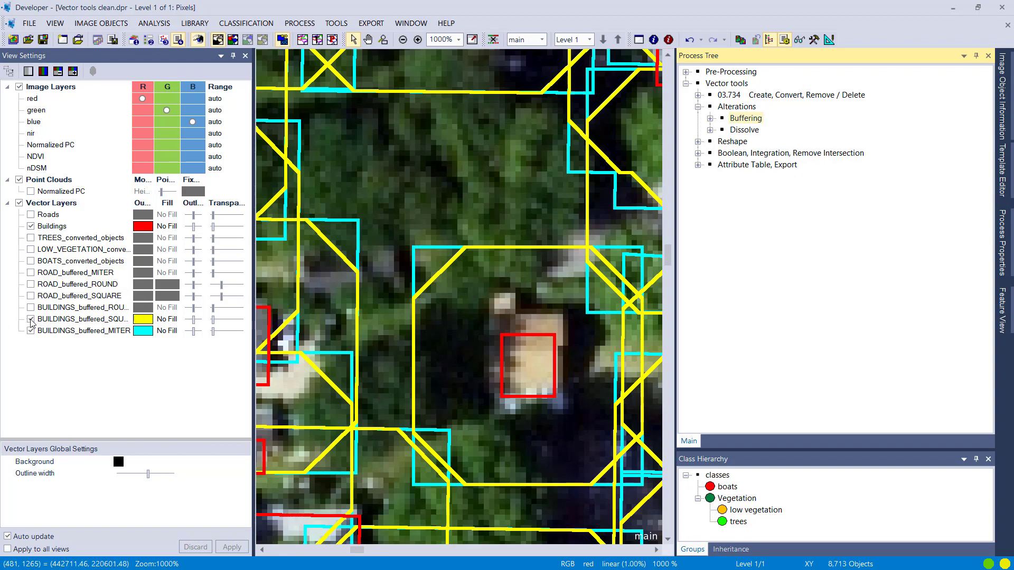
left_click(30, 331)
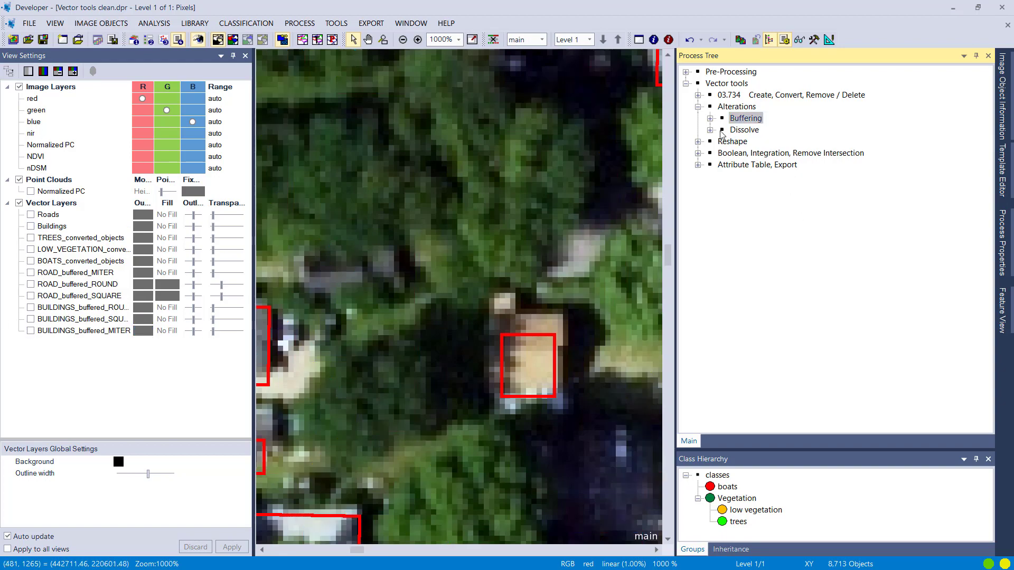
left_click(711, 130)
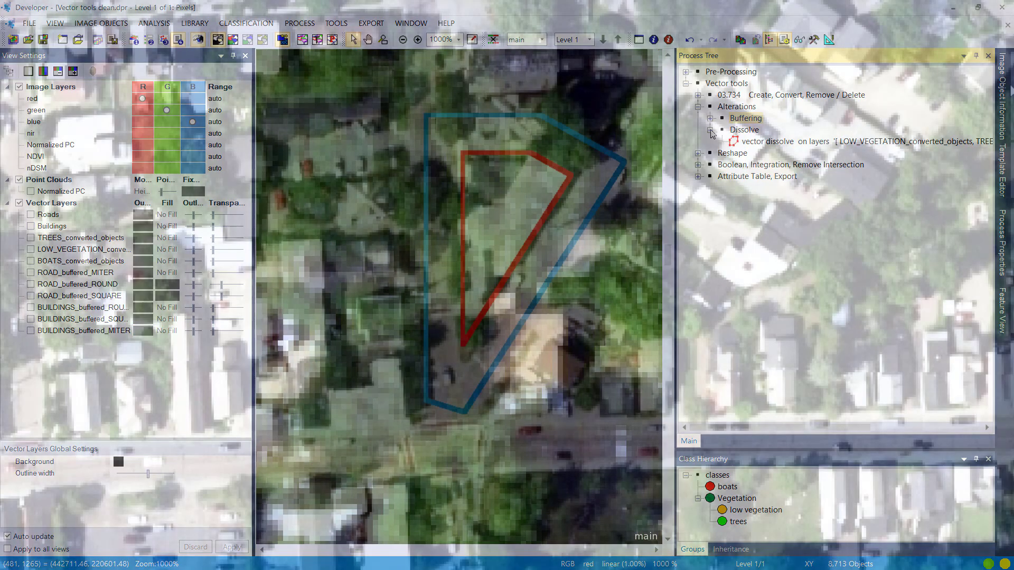